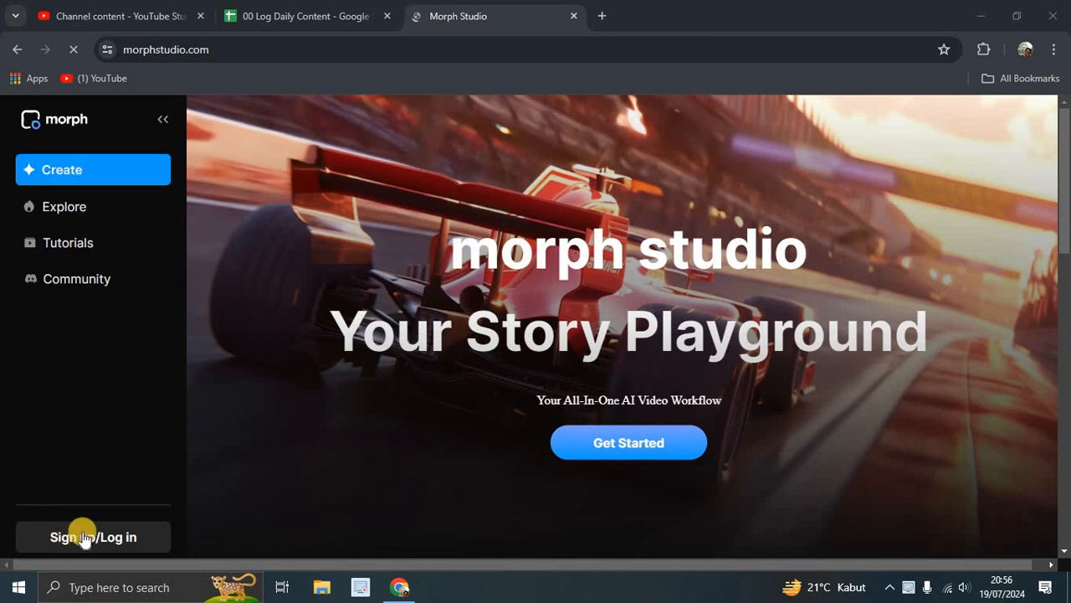
# - Get started with the video workspace from the Morph Studio landing page
pyautogui.scroll(-2, 124, 475)
pyautogui.scroll(2, 124, 474)
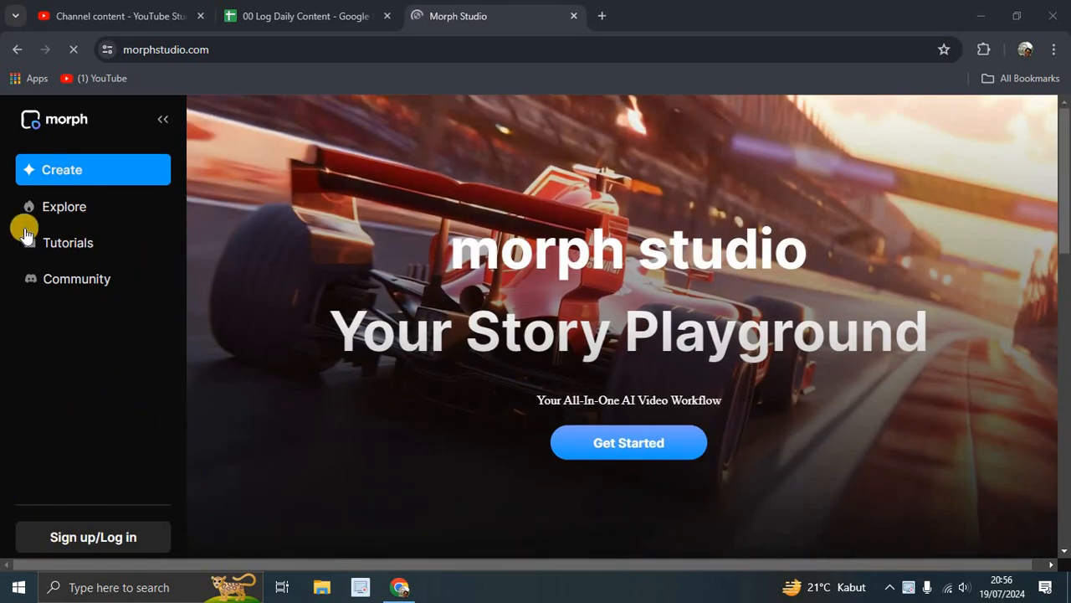
pyautogui.click(620, 442)
pyautogui.click(662, 445)
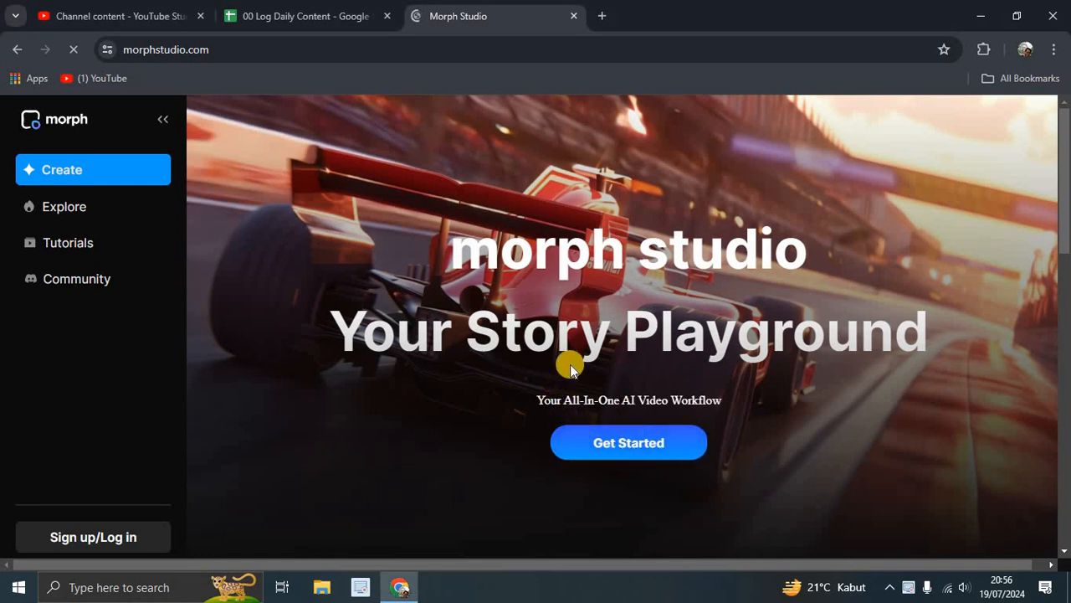
# - Look through the popular video templates in the Explore section of the landing page
pyautogui.scroll(-6, 569, 358)
pyautogui.scroll(2, 572, 358)
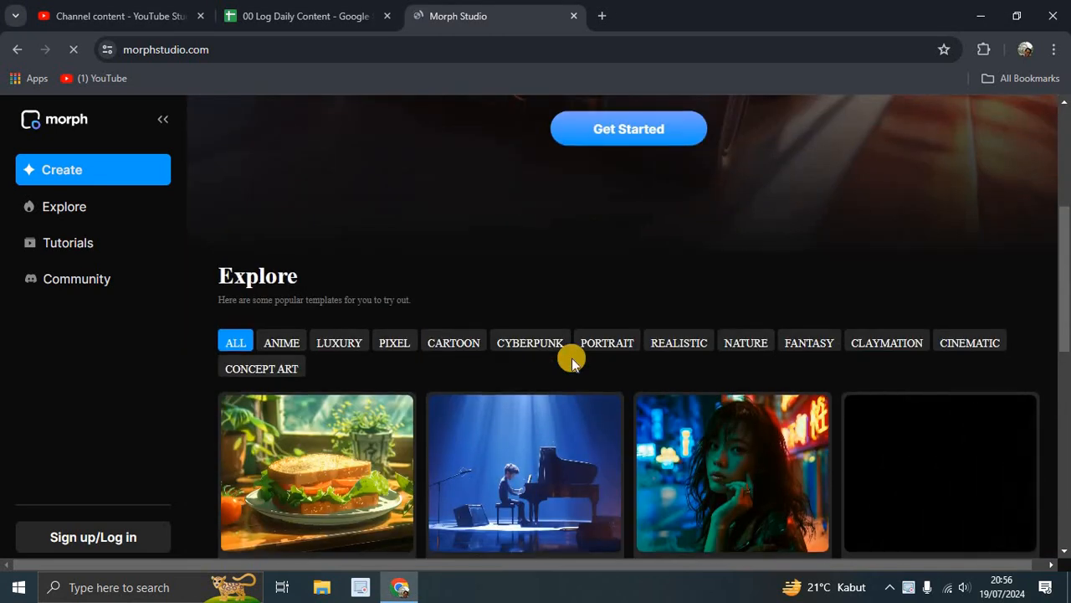
pyautogui.scroll(3, 578, 343)
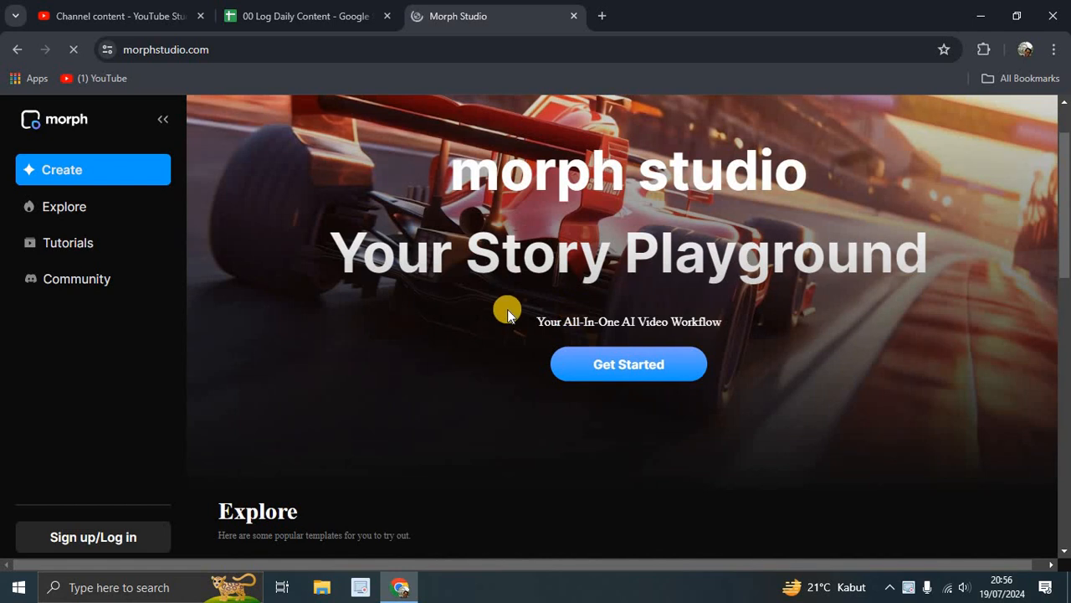
pyautogui.scroll(-1, 506, 310)
pyautogui.scroll(-5, 507, 308)
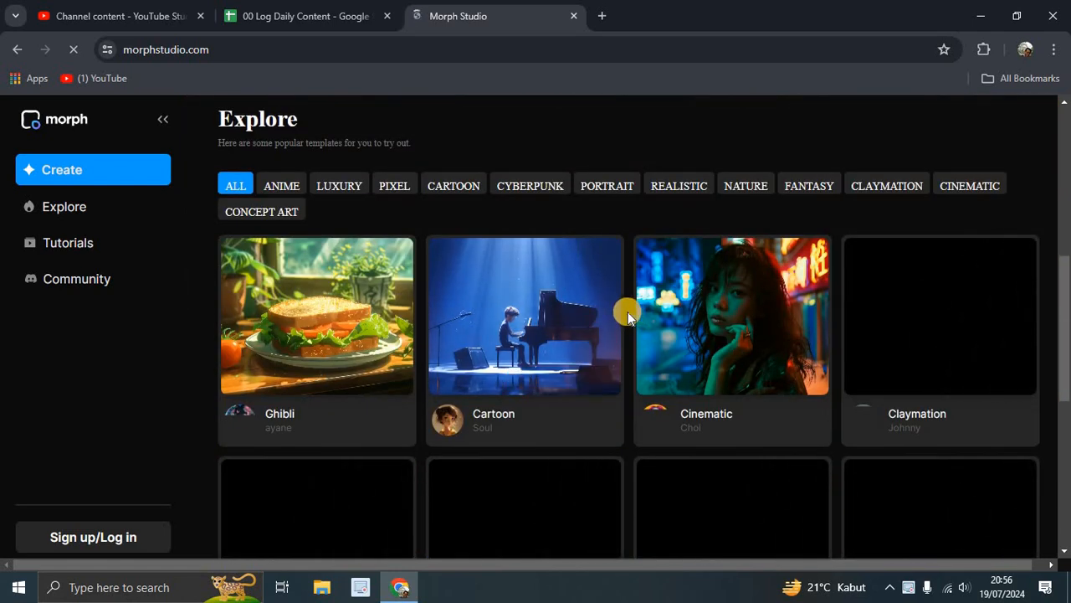
pyautogui.scroll(-3, 628, 311)
pyautogui.scroll(-3, 628, 312)
pyautogui.scroll(9, 627, 312)
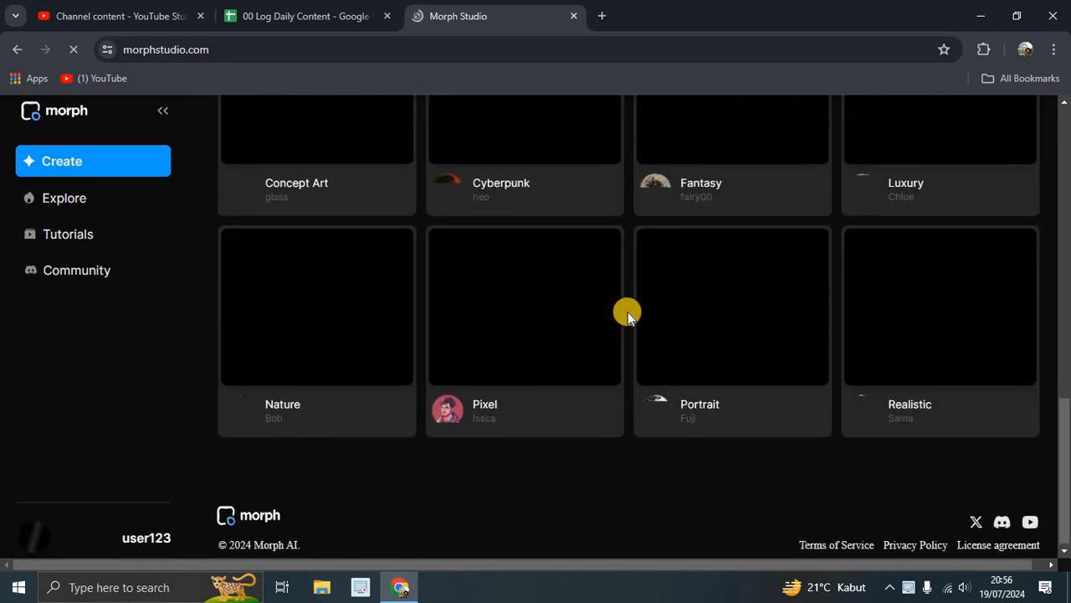
pyautogui.scroll(2, 627, 312)
pyautogui.scroll(-1, 628, 311)
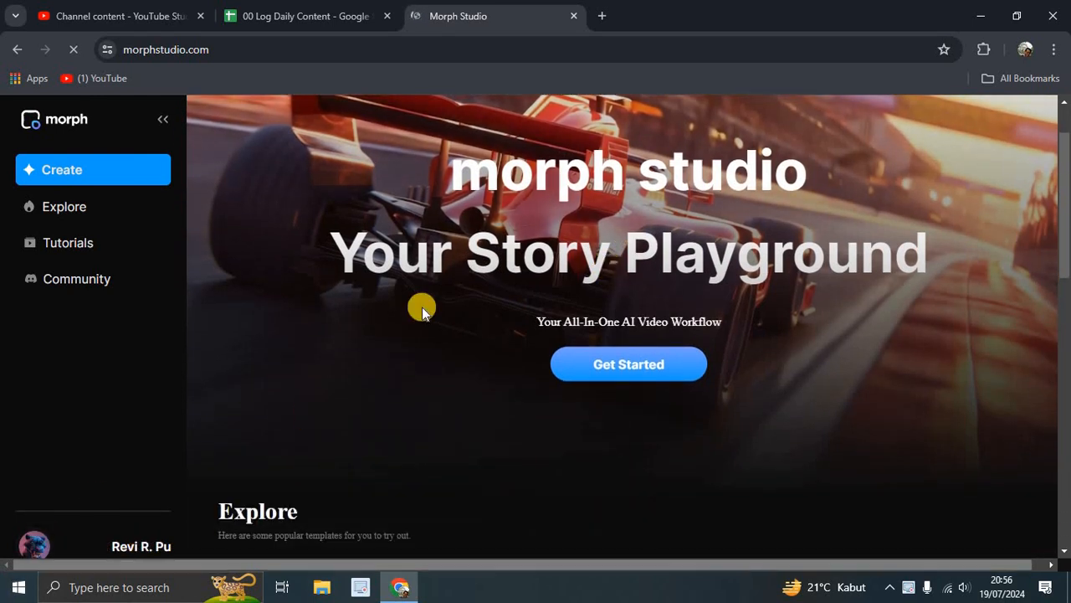
pyautogui.scroll(1, 382, 326)
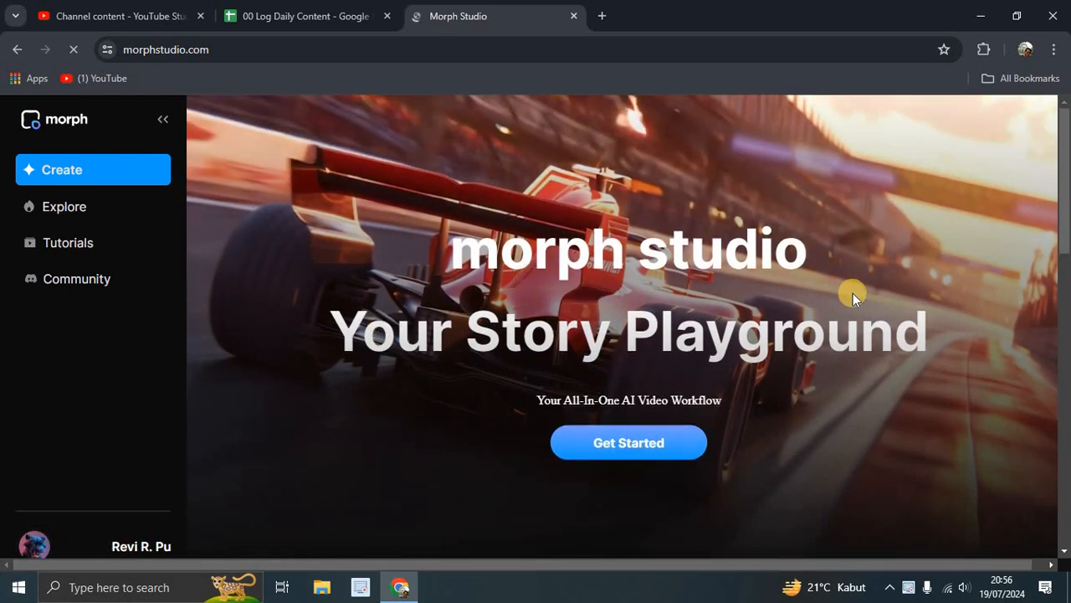
pyautogui.scroll(-1, 853, 293)
pyautogui.scroll(1, 853, 293)
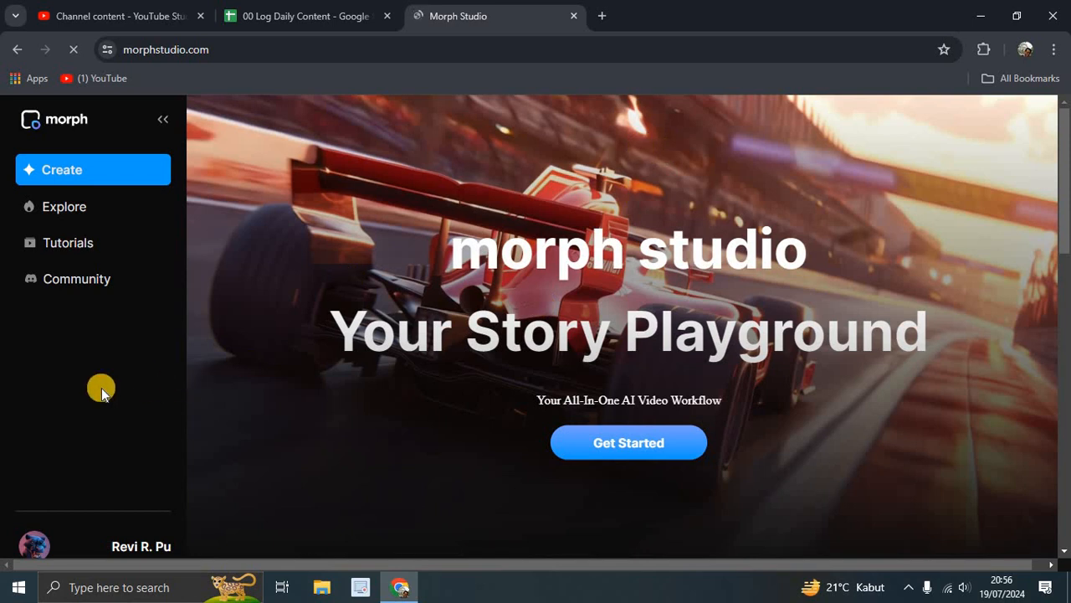
pyautogui.scroll(-5, 102, 388)
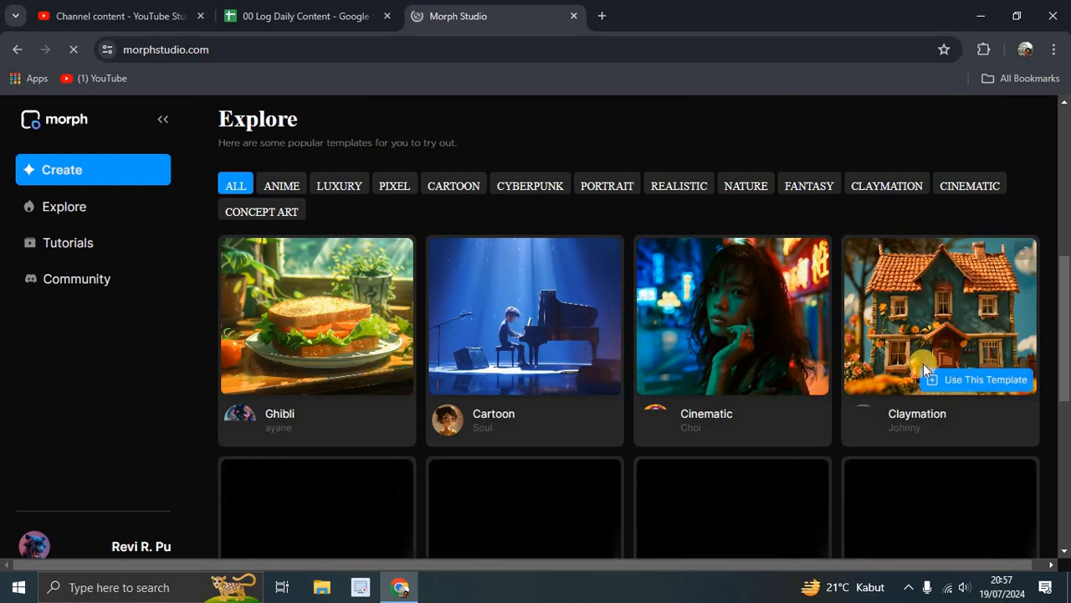
pyautogui.scroll(-3, 710, 359)
pyautogui.scroll(-2, 396, 290)
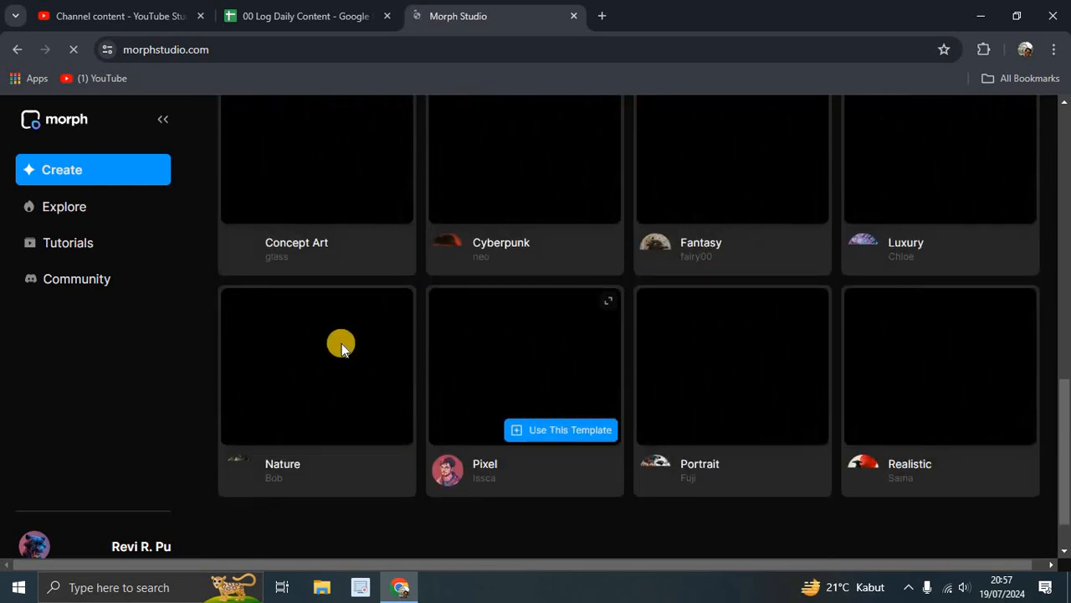
pyautogui.scroll(2, 371, 342)
pyautogui.scroll(-2, 381, 369)
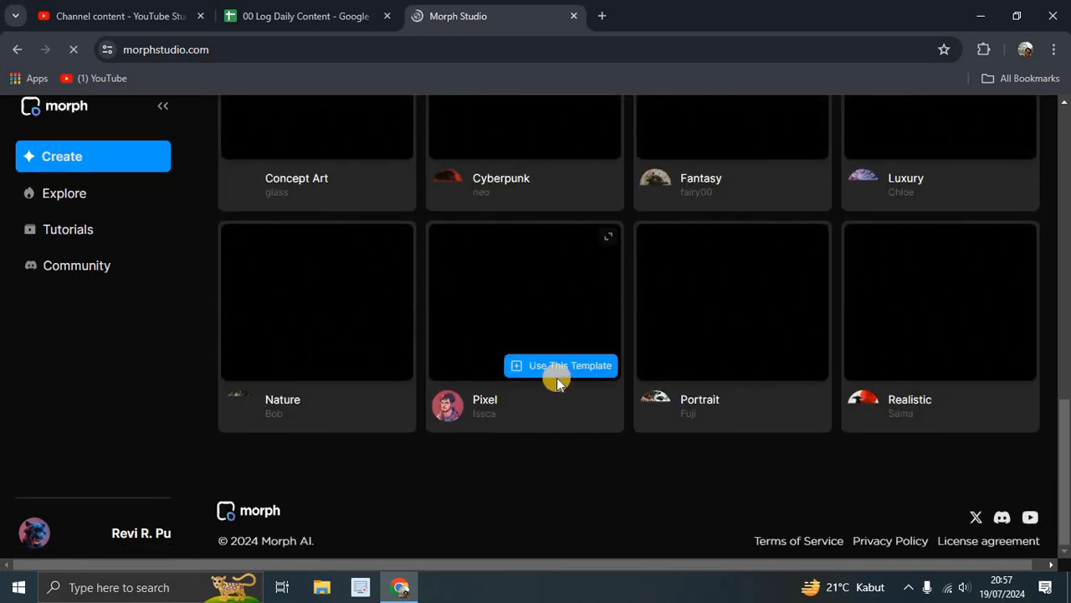
pyautogui.scroll(6, 544, 377)
pyautogui.scroll(5, 542, 380)
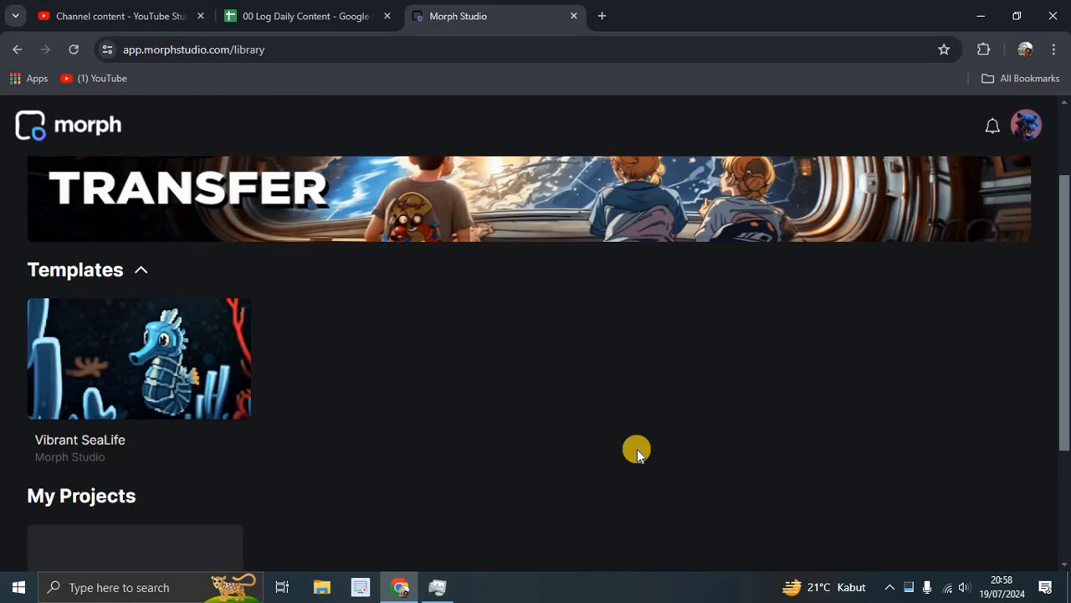
# - Begin a new project under My Projects and name it 1
pyautogui.scroll(-4, 560, 427)
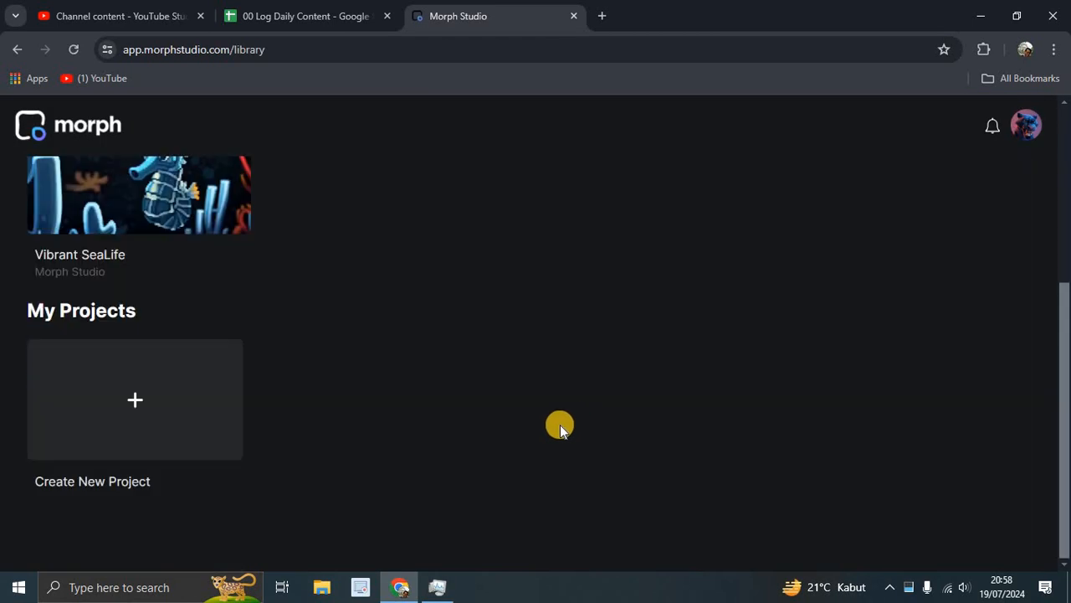
pyautogui.click(158, 421)
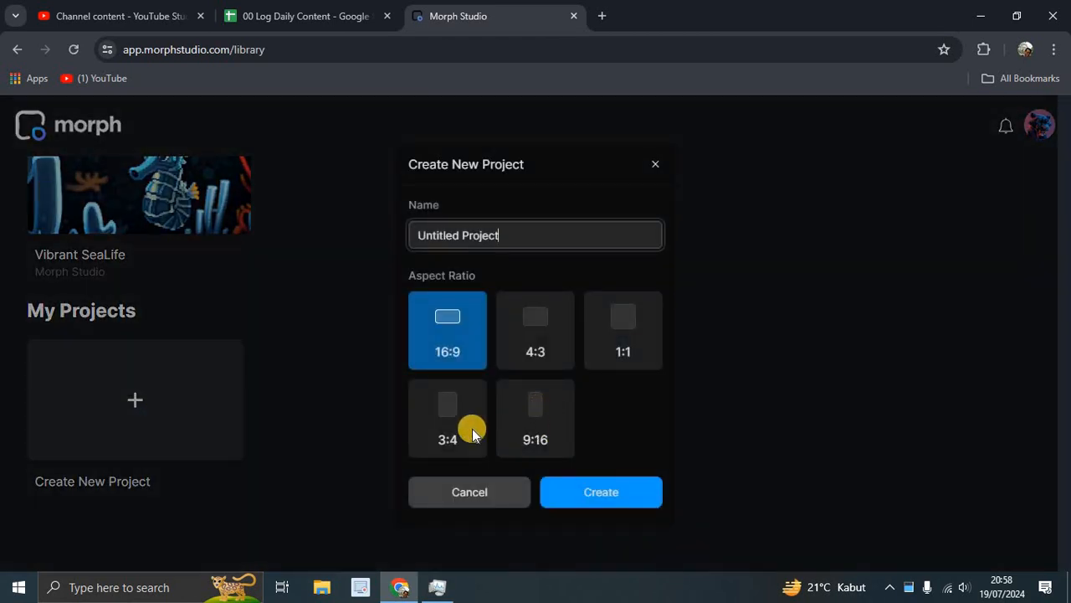
pyautogui.click(524, 315)
pyautogui.click(452, 310)
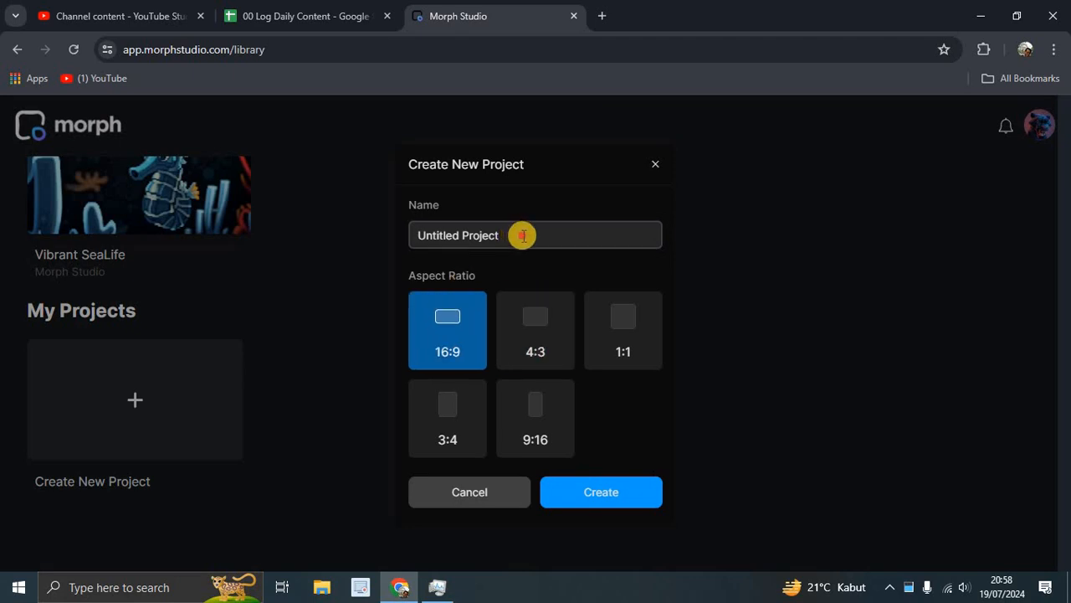
pyautogui.moveTo(521, 234); pyautogui.dragTo(339, 255)
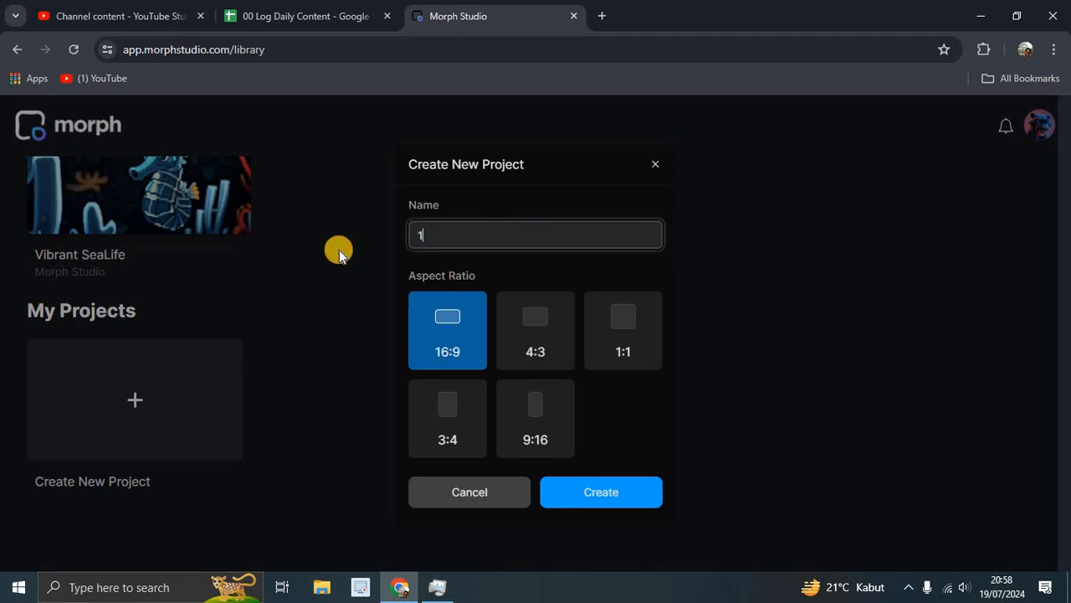
# - Try the available aspect ratios, choose 16:9, and create the project
pyautogui.click(554, 341)
pyautogui.click(644, 341)
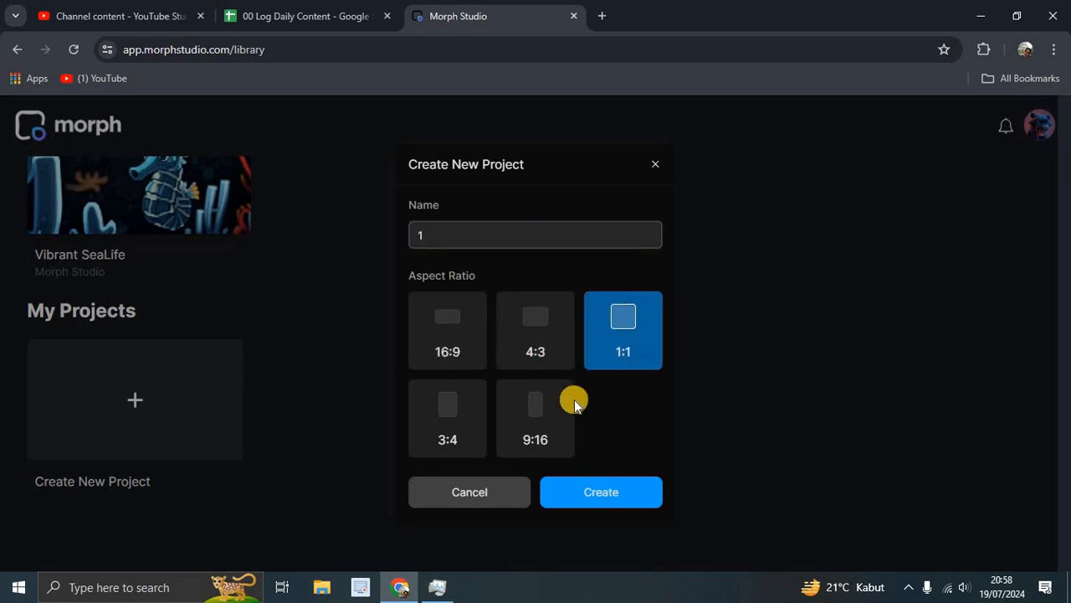
pyautogui.click(561, 410)
pyautogui.click(462, 382)
pyautogui.click(463, 358)
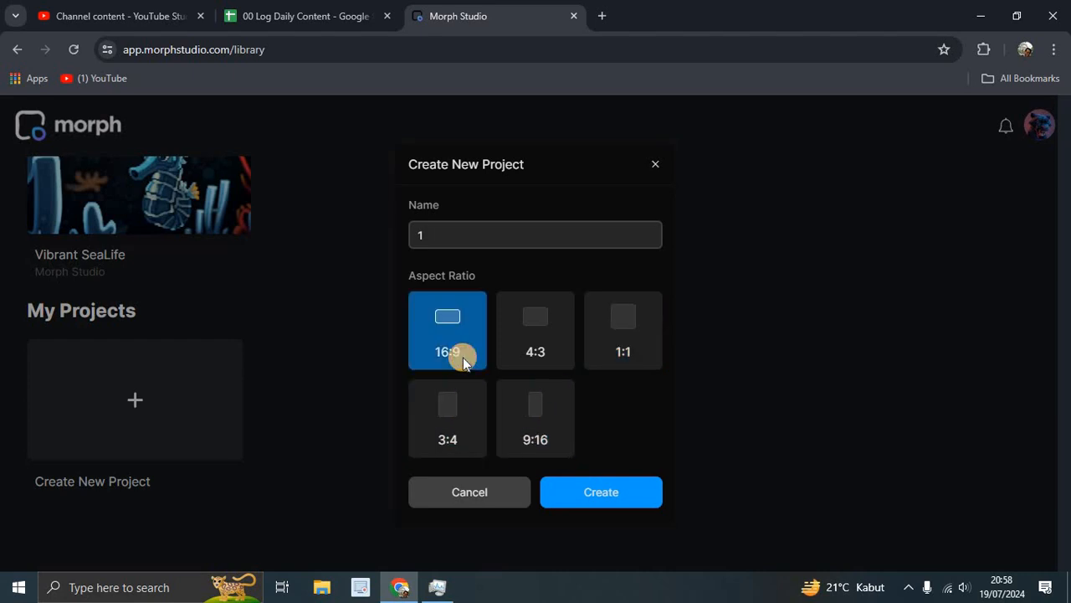
pyautogui.click(453, 335)
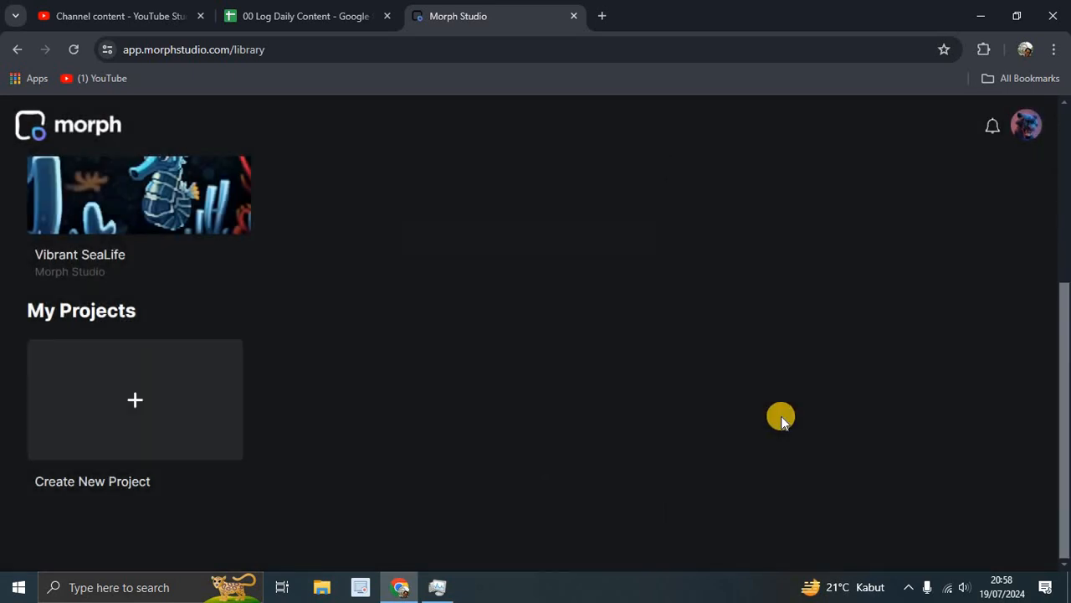
pyautogui.scroll(3, 781, 416)
pyautogui.scroll(-1, 781, 416)
pyautogui.scroll(-2, 781, 416)
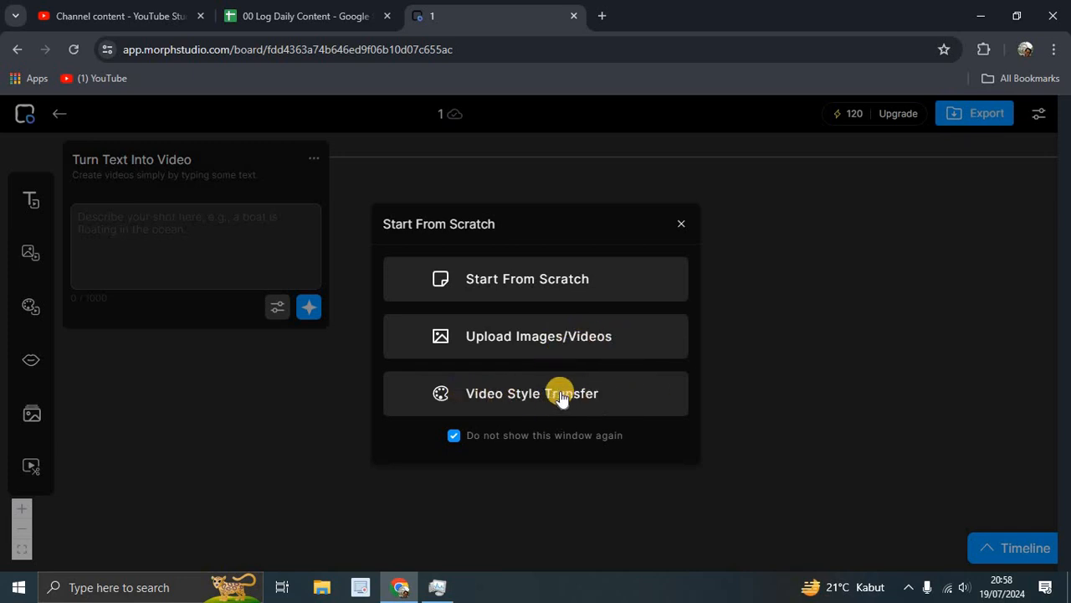
# - Start the project from scratch and activate the shot description of the text-to-video card
pyautogui.click(558, 278)
pyautogui.click(188, 222)
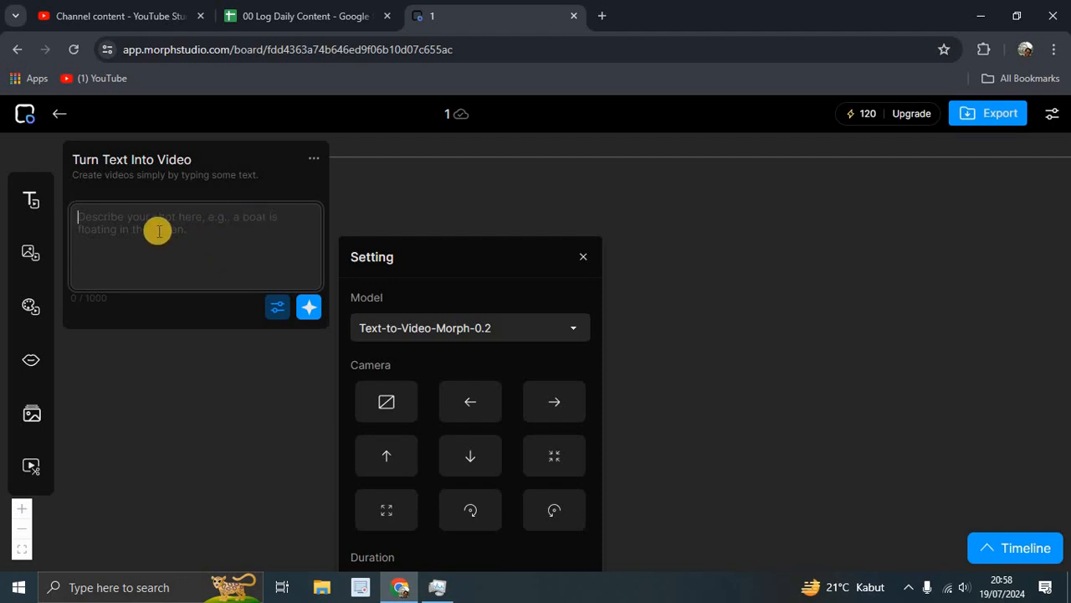
pyautogui.click(214, 232)
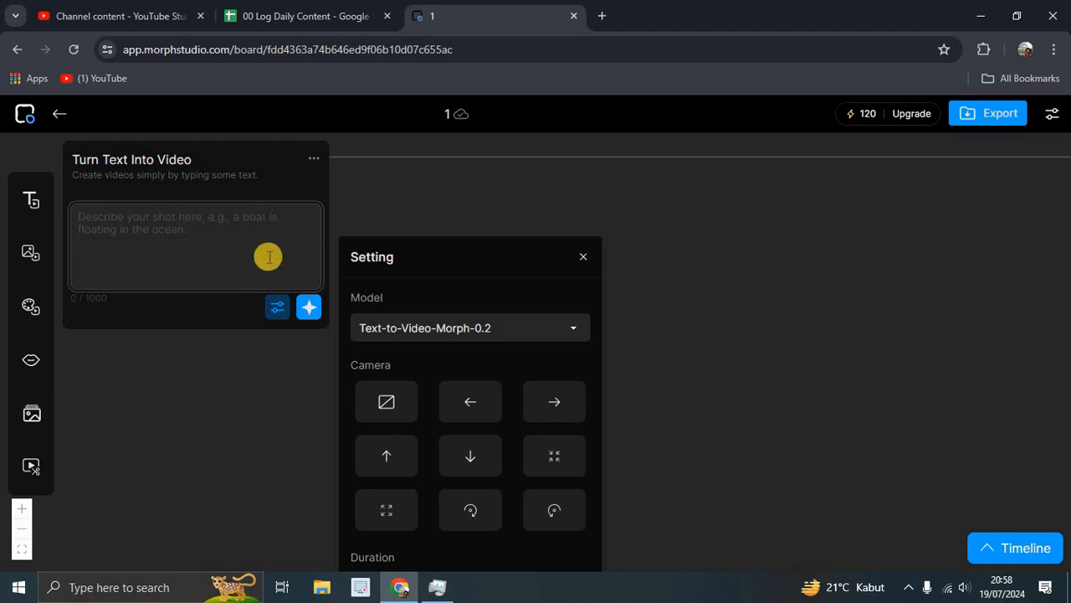
# - Review the model, camera, duration and motion settings of the text-to-video card
pyautogui.click(582, 329)
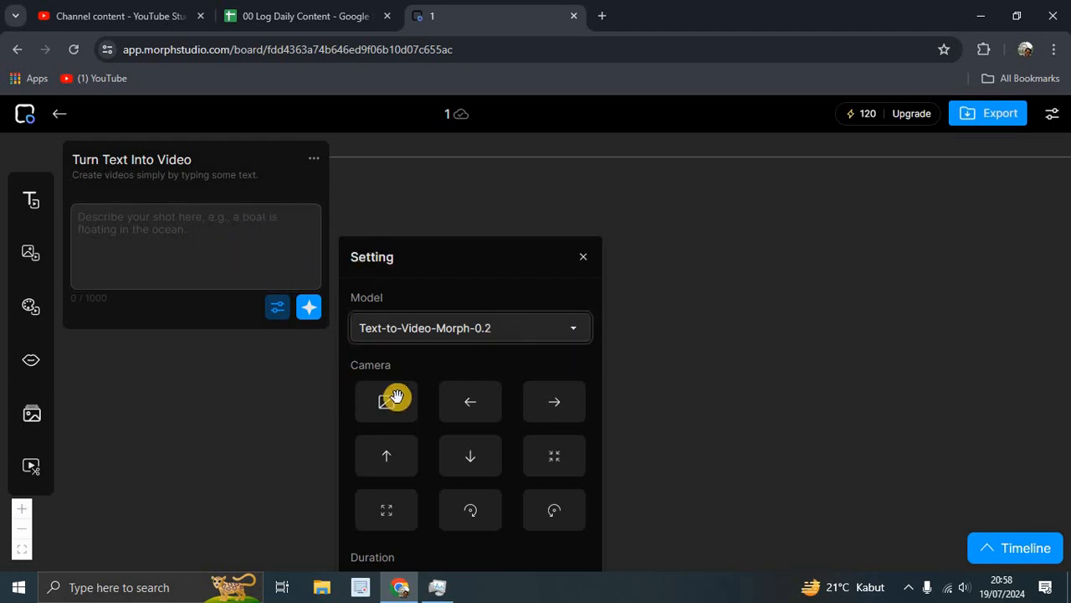
pyautogui.scroll(-2, 494, 431)
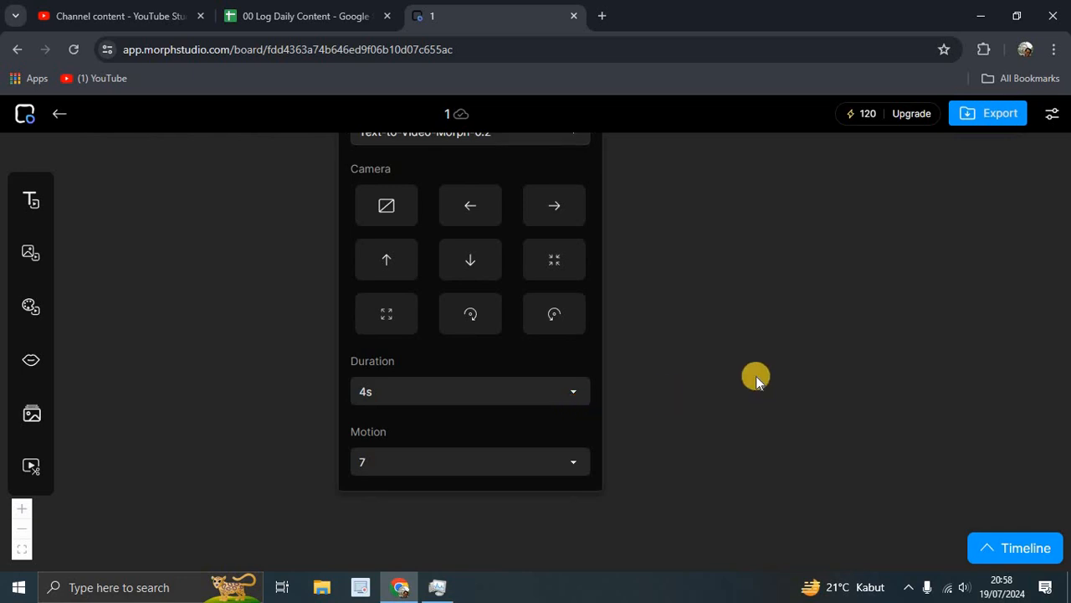
pyautogui.scroll(2, 756, 376)
pyautogui.scroll(2, 737, 375)
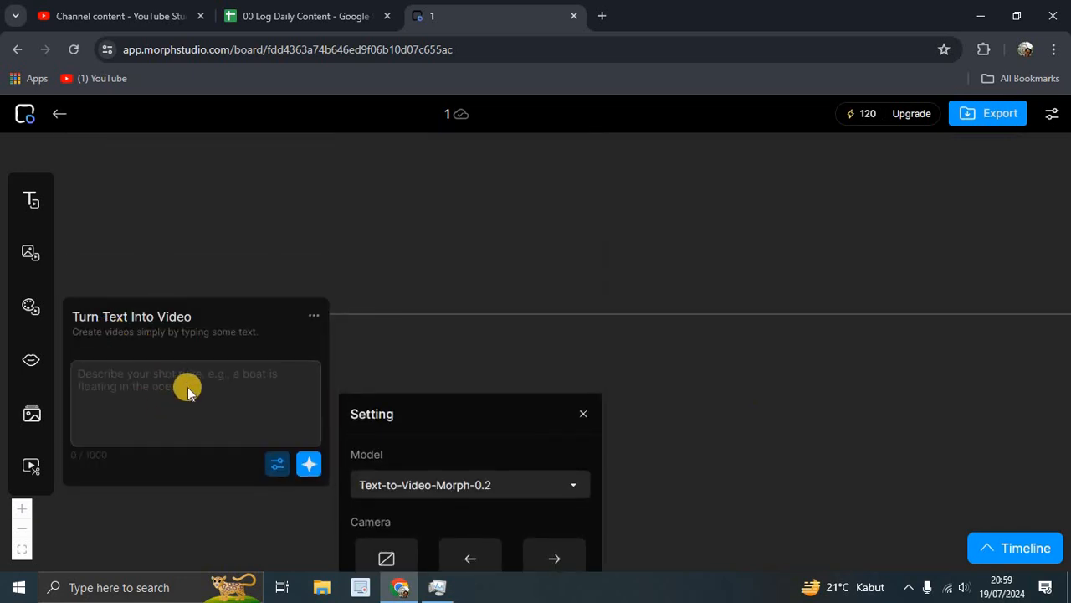
# - Enter "A Beggar found child on the river" as the shot description and close the settings
pyautogui.scroll(3, 187, 387)
pyautogui.scroll(-5, 188, 386)
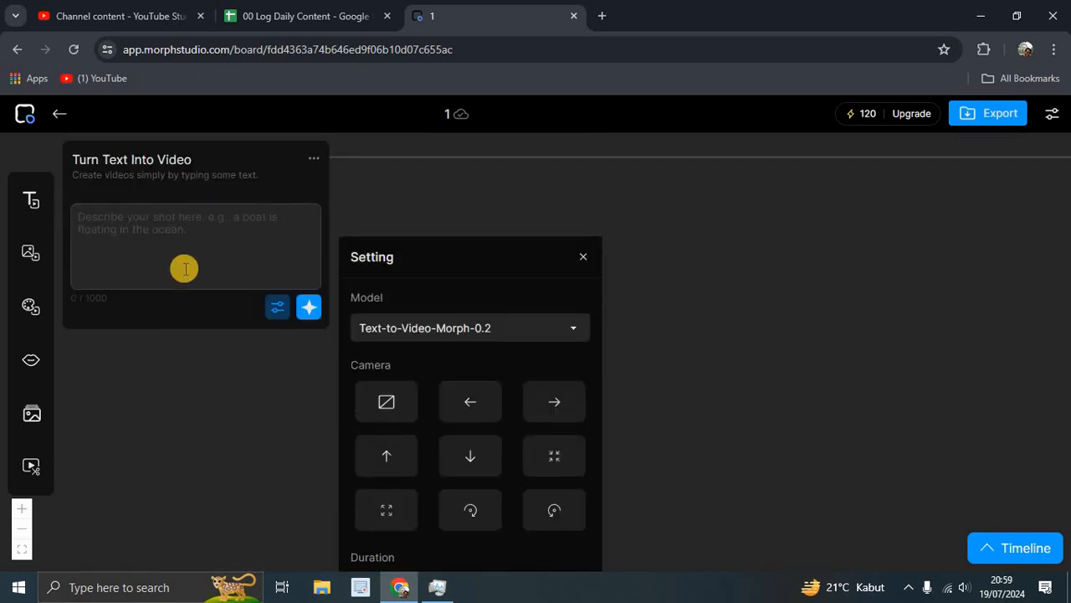
pyautogui.click(718, 260)
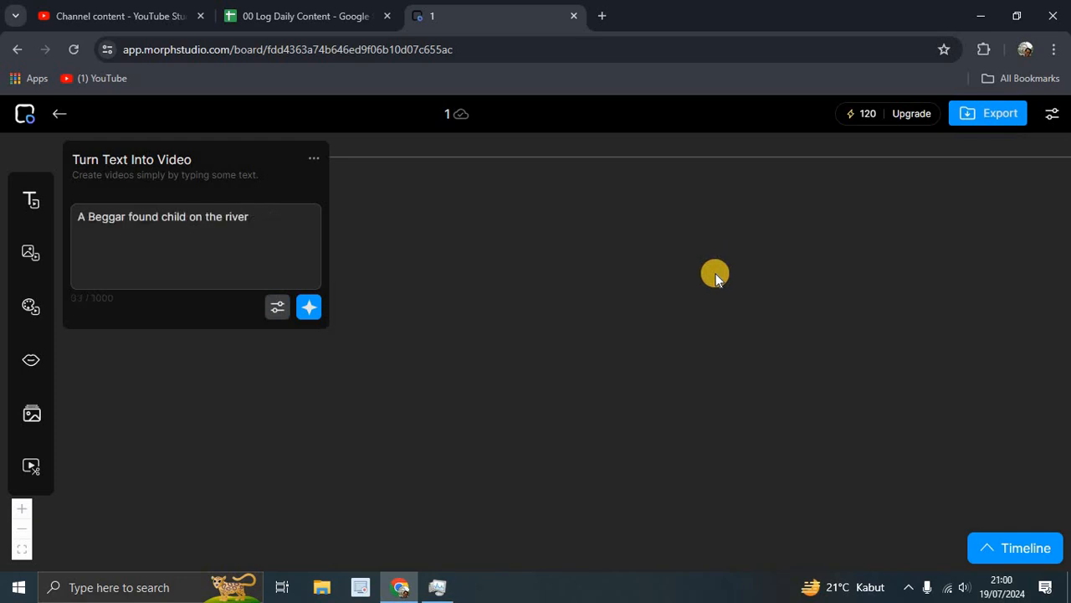
# - Reselect the Text-to-Video-Morph-0.2 model in the shot's settings and try the static camera option
pyautogui.click(277, 307)
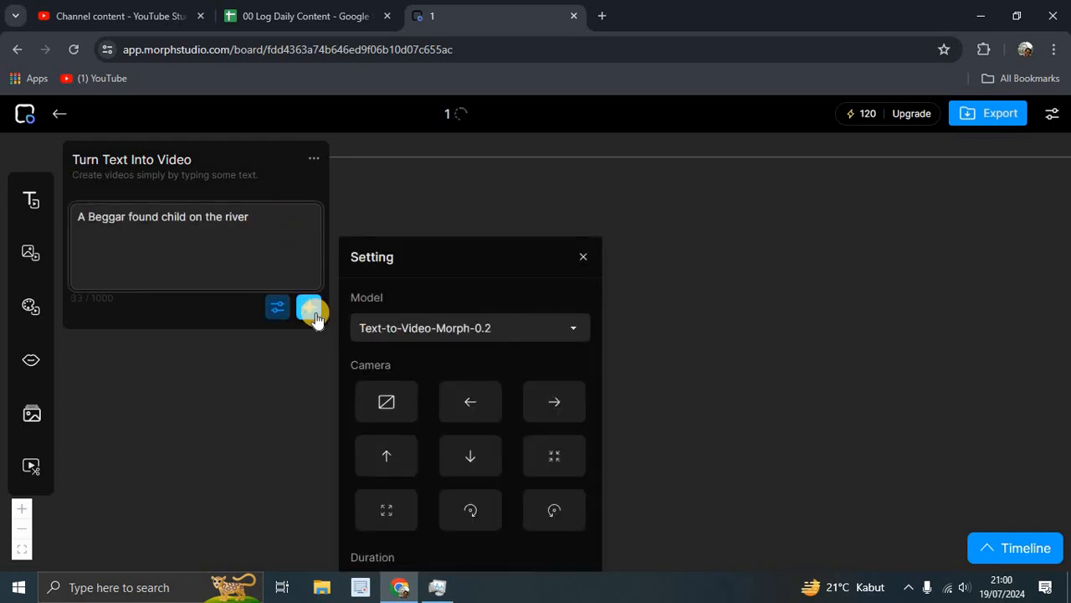
pyautogui.click(570, 336)
pyautogui.click(464, 380)
pyautogui.click(402, 407)
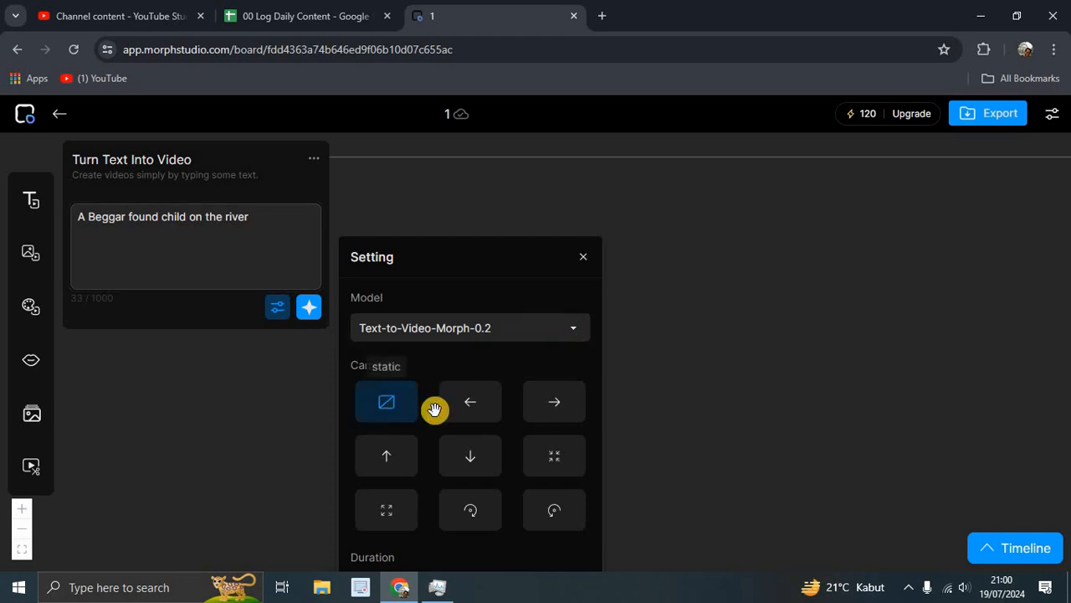
pyautogui.click(407, 406)
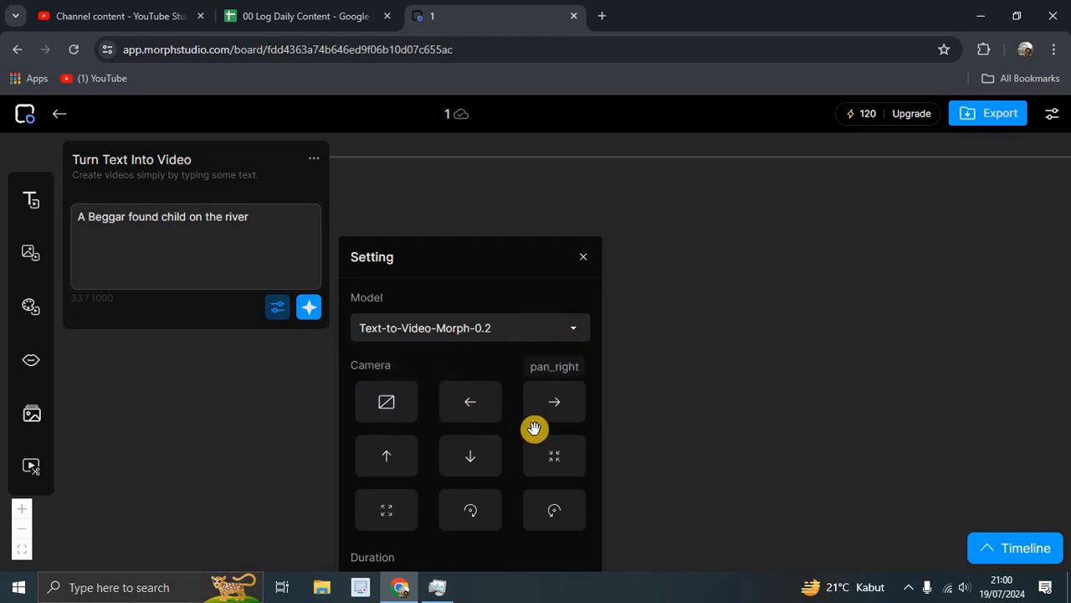
# - Check the duration and motion options, and generate the video from the shot description
pyautogui.scroll(-1, 539, 425)
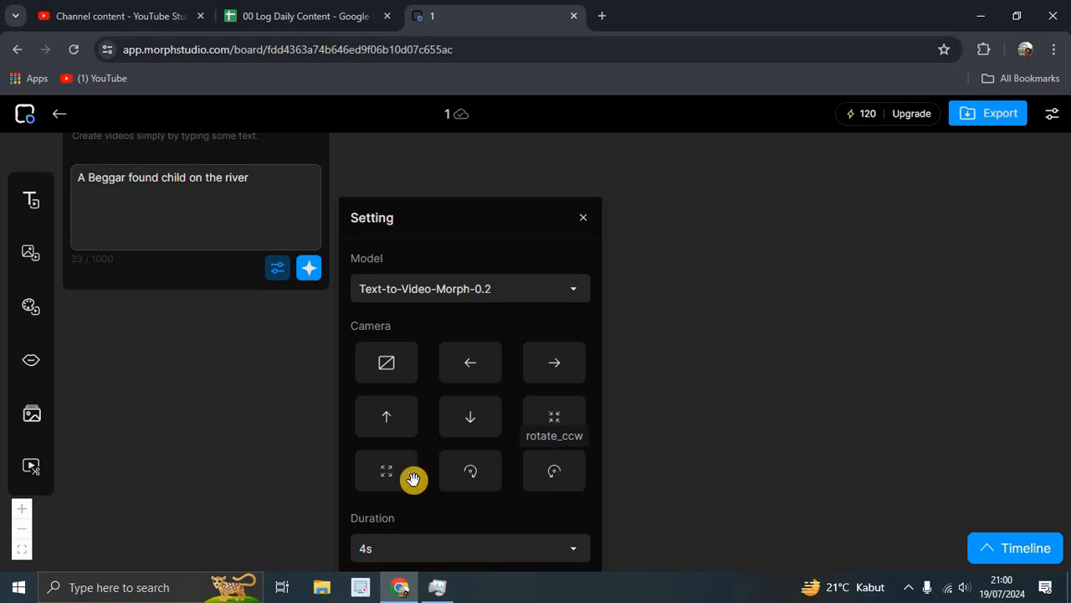
pyautogui.scroll(-3, 552, 446)
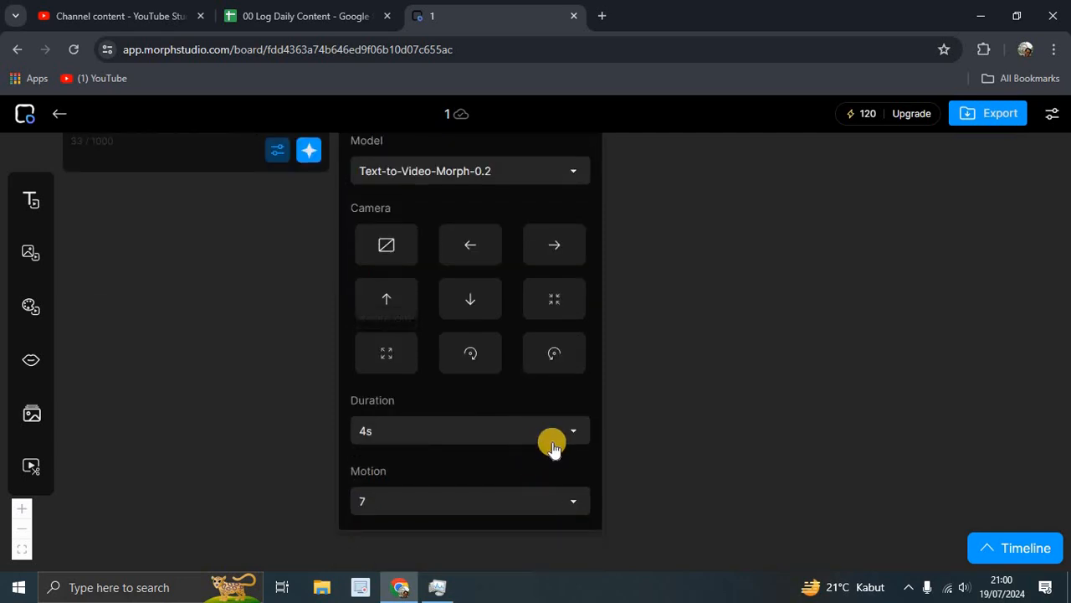
pyautogui.click(575, 502)
pyautogui.click(652, 347)
pyautogui.scroll(2, 323, 243)
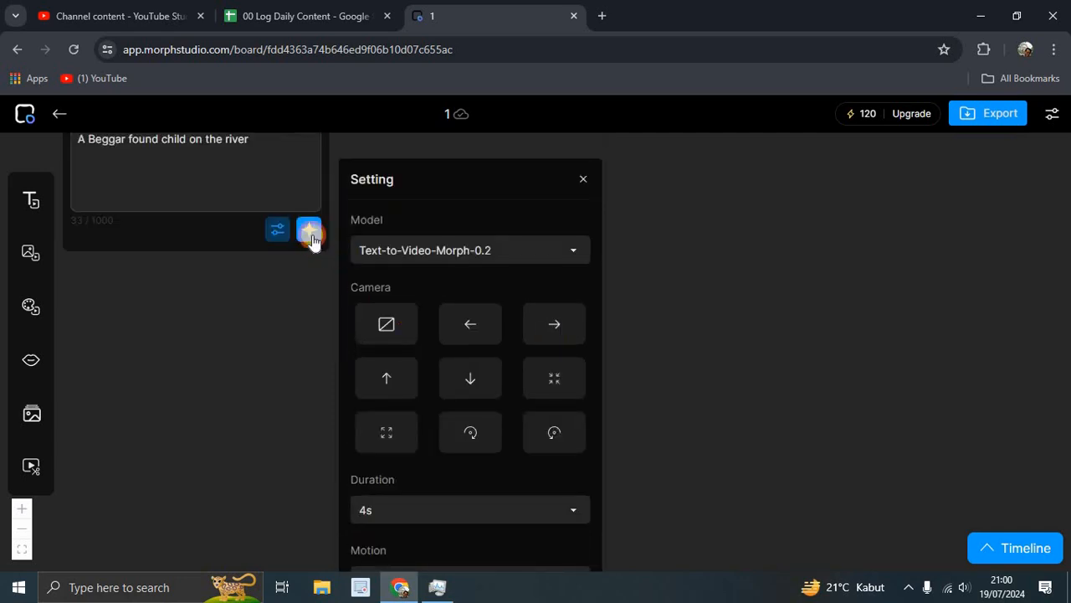
pyautogui.click(309, 231)
pyautogui.scroll(1, 597, 232)
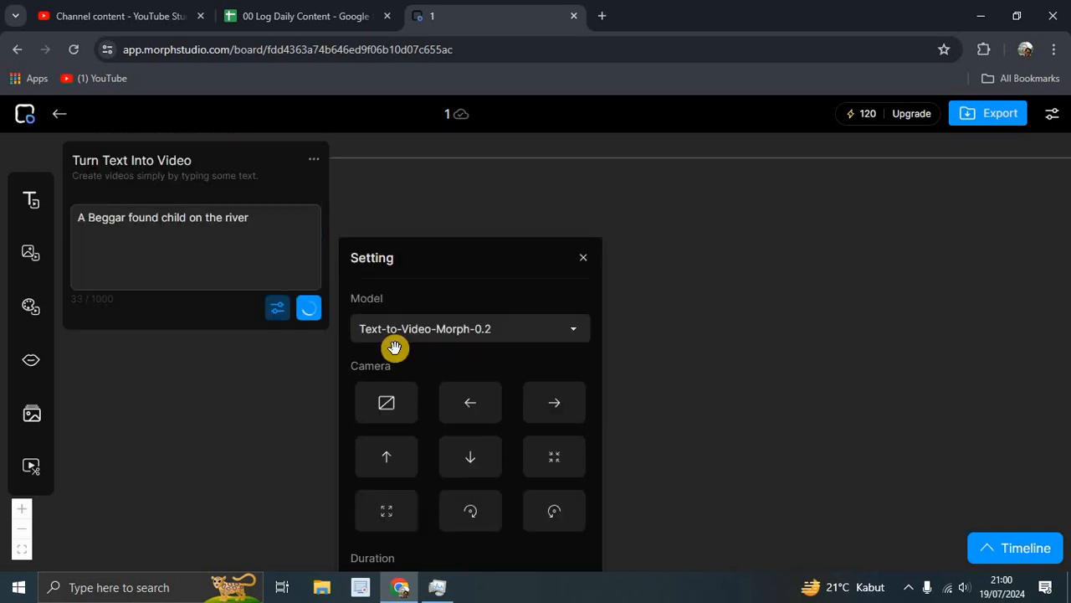
# - Recheck the generation settings of the river shot and close them
pyautogui.click(282, 312)
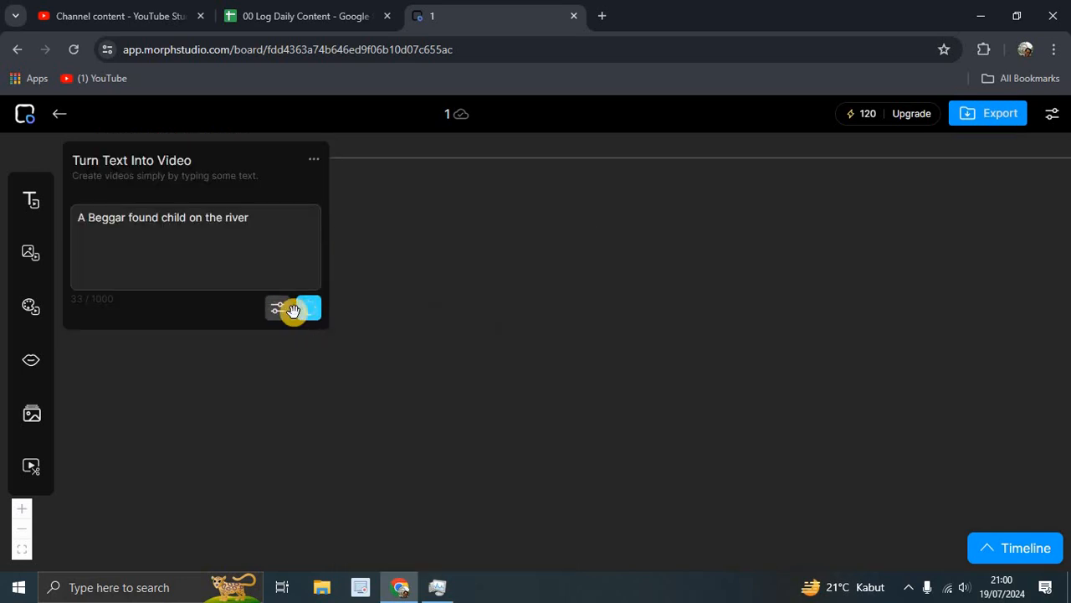
pyautogui.click(282, 311)
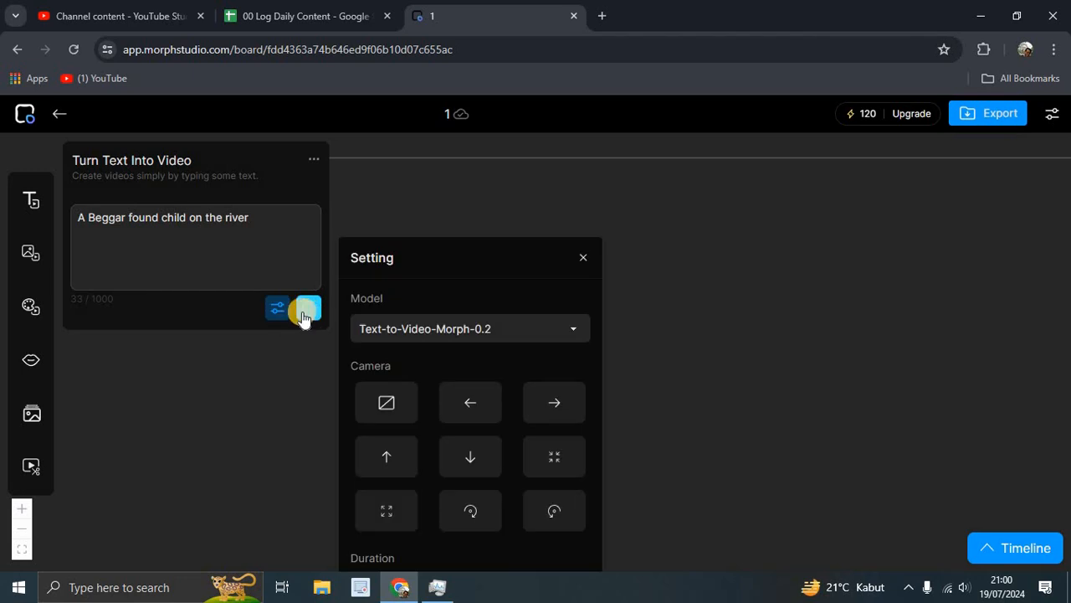
pyautogui.click(831, 264)
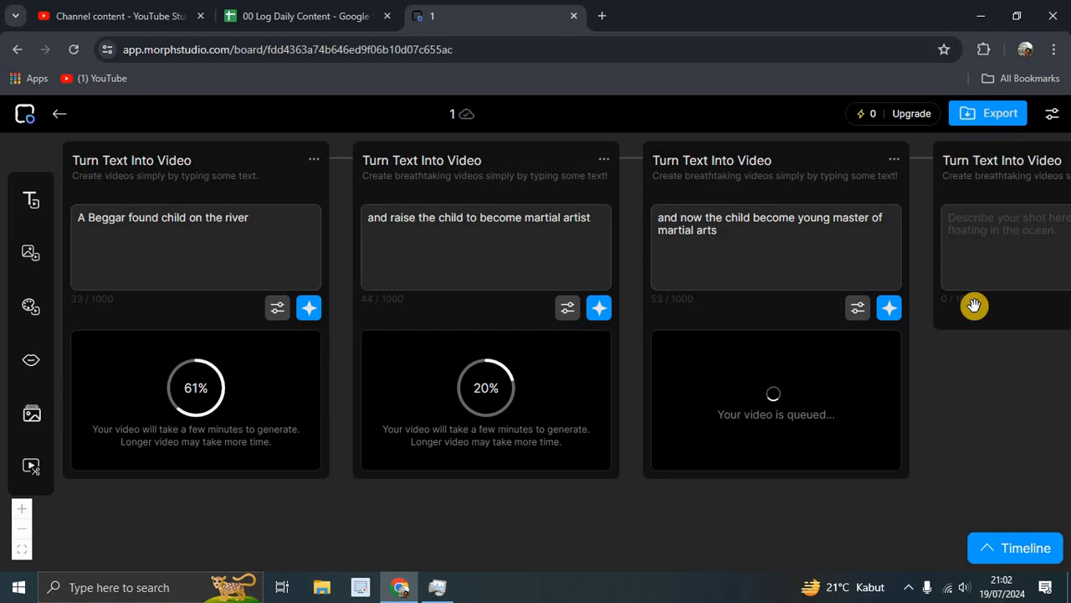
# - Look over the row of shots up to the empty fourth card, then open the timeline and collapse it again
pyautogui.scroll(-1, 1060, 182)
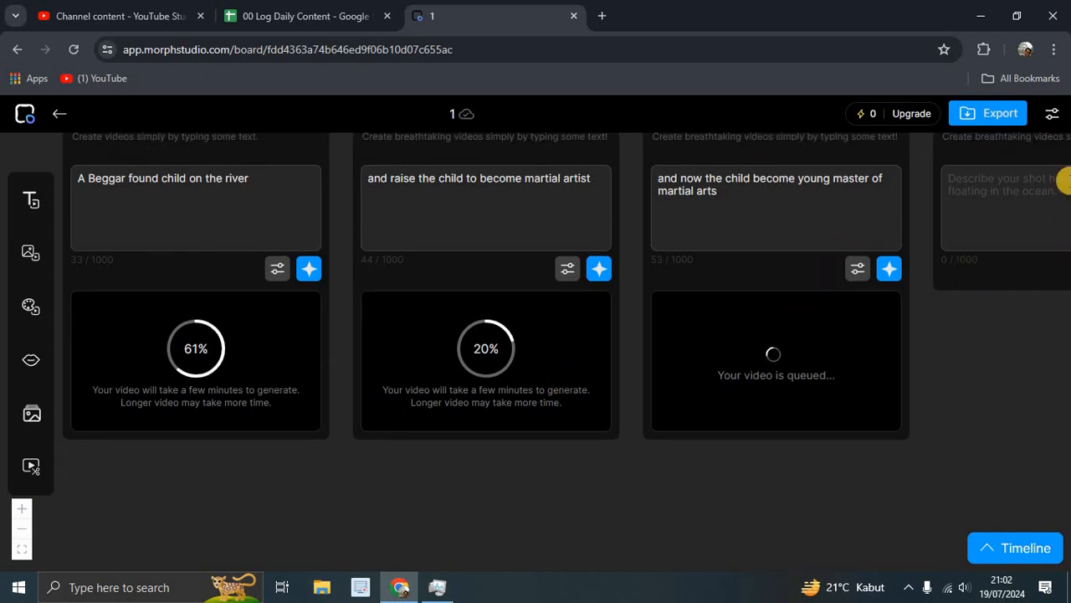
pyautogui.scroll(3, 828, 273)
pyautogui.scroll(2, 829, 273)
pyautogui.scroll(-2, 832, 293)
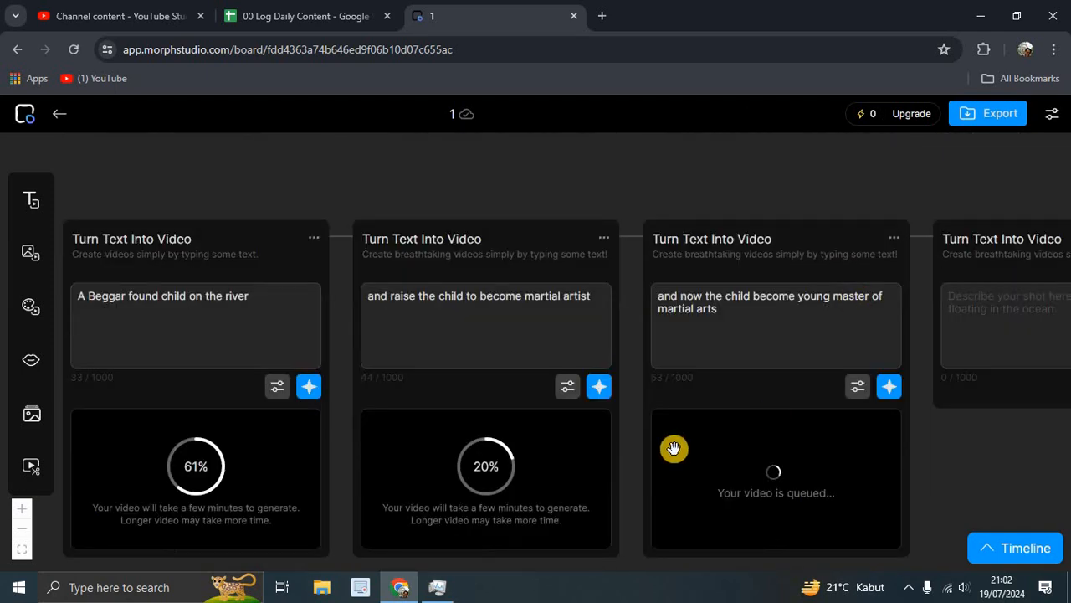
pyautogui.moveTo(983, 468); pyautogui.dragTo(450, 401)
pyautogui.click(985, 555)
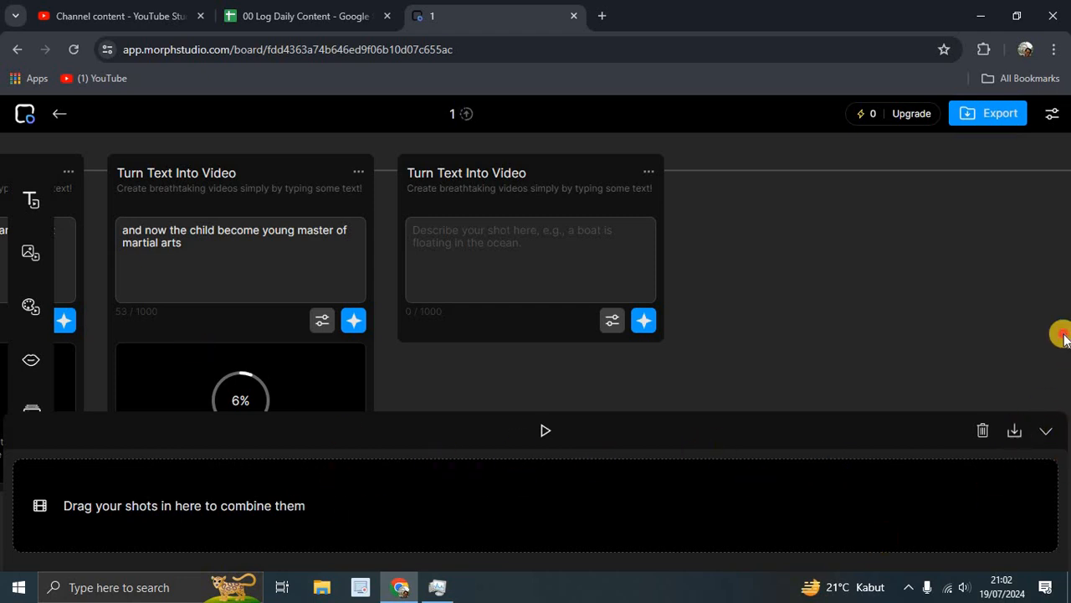
pyautogui.click(1045, 430)
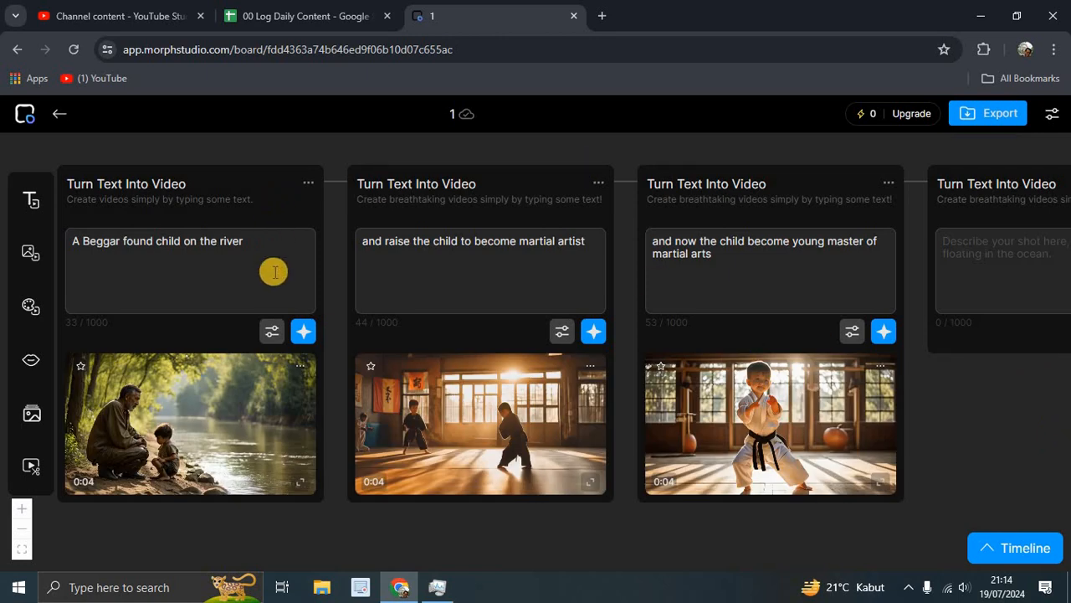
# - Review the three generated clips and the available tools, from animating an image to splitting a video
pyautogui.scroll(-1, 251, 381)
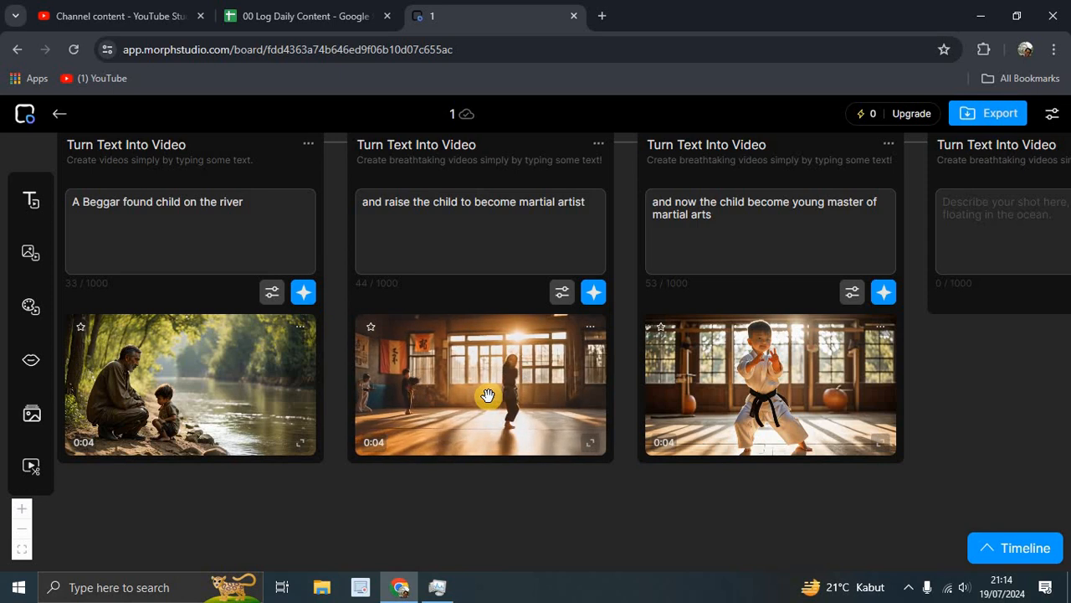
pyautogui.click(44, 262)
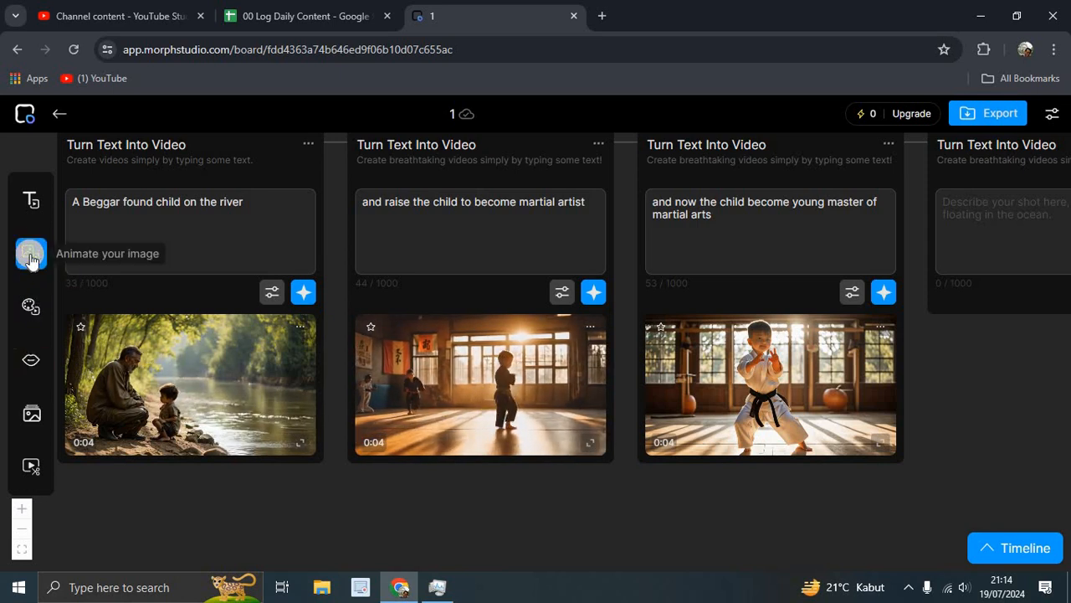
pyautogui.click(33, 318)
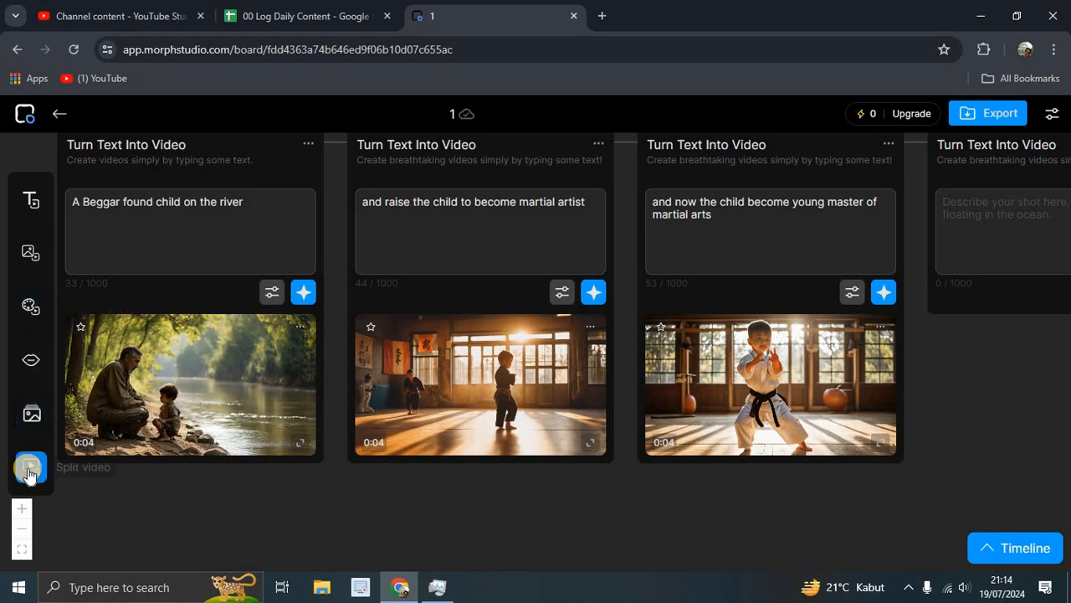
pyautogui.scroll(1, 626, 407)
# - Combine the three generated clips on the timeline in story order: river, martial arts training, young master
pyautogui.scroll(-4, 626, 407)
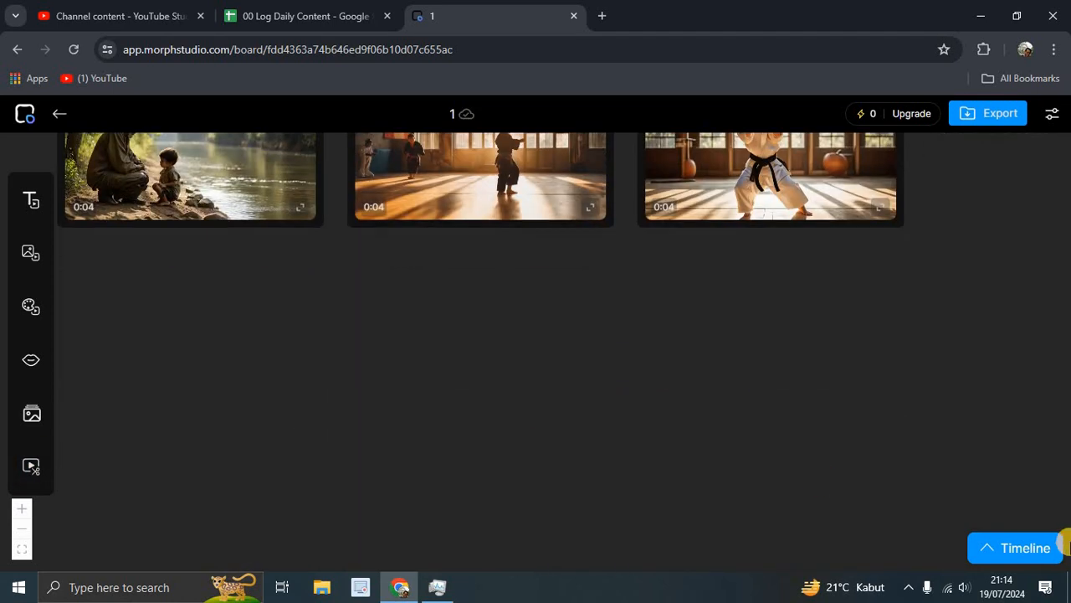
pyautogui.click(1060, 554)
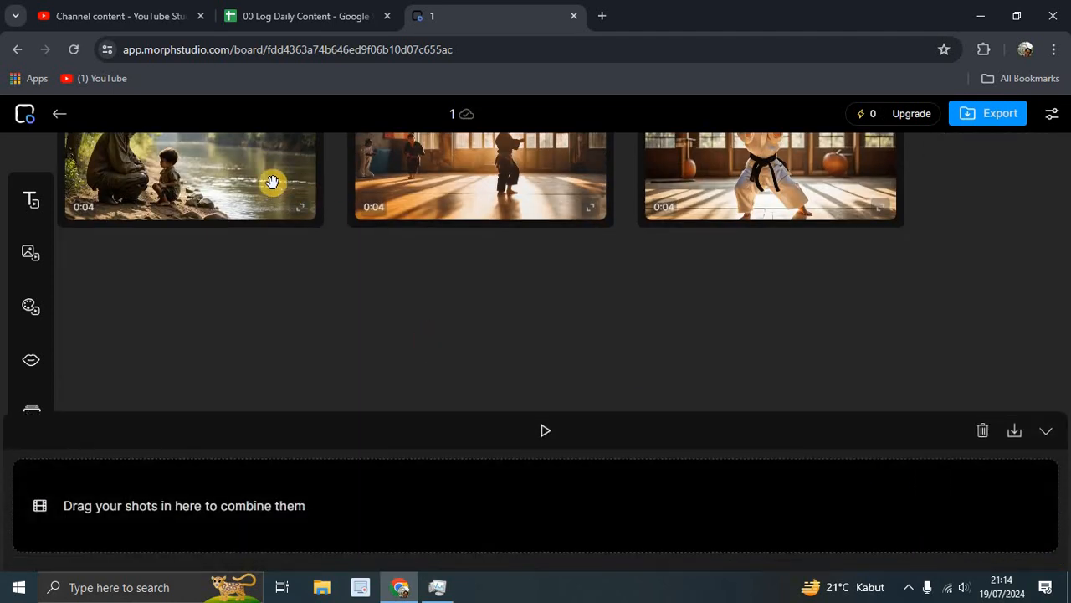
pyautogui.moveTo(273, 179); pyautogui.dragTo(175, 502)
pyautogui.moveTo(407, 177); pyautogui.dragTo(266, 501)
pyautogui.moveTo(725, 228); pyautogui.dragTo(523, 464)
# - Play the combined sequence in the preview and bring the shot descriptions back into view
pyautogui.click(546, 434)
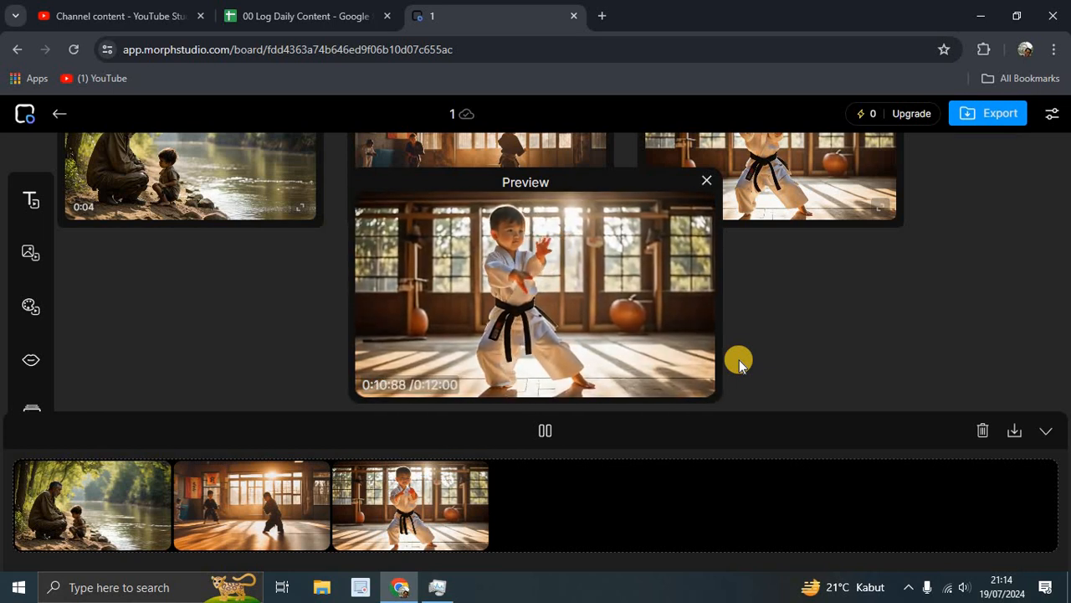
pyautogui.scroll(1, 739, 360)
pyautogui.scroll(3, 739, 359)
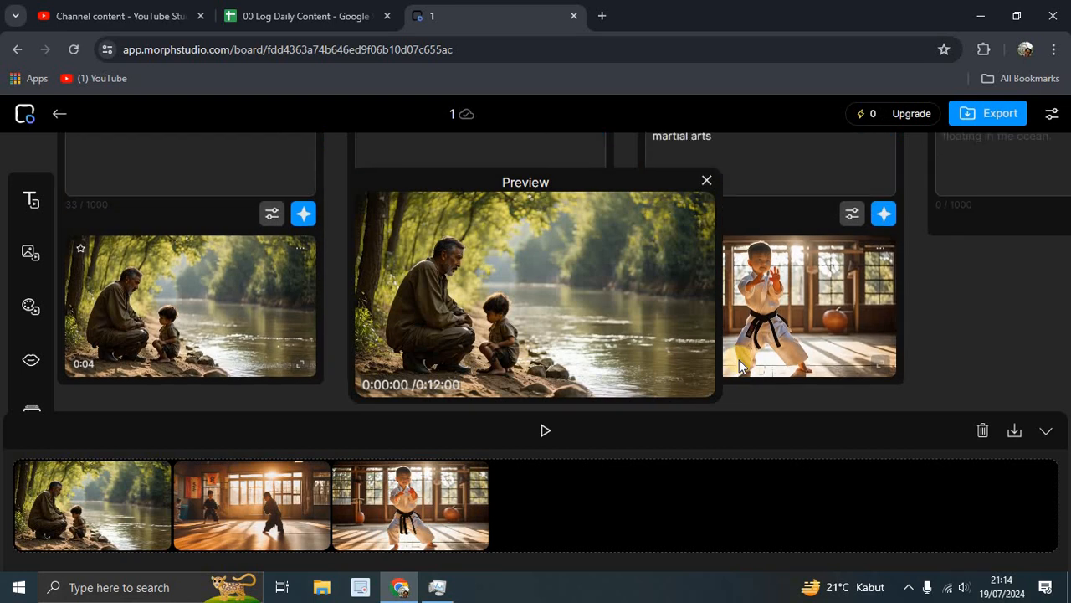
pyautogui.scroll(3, 739, 359)
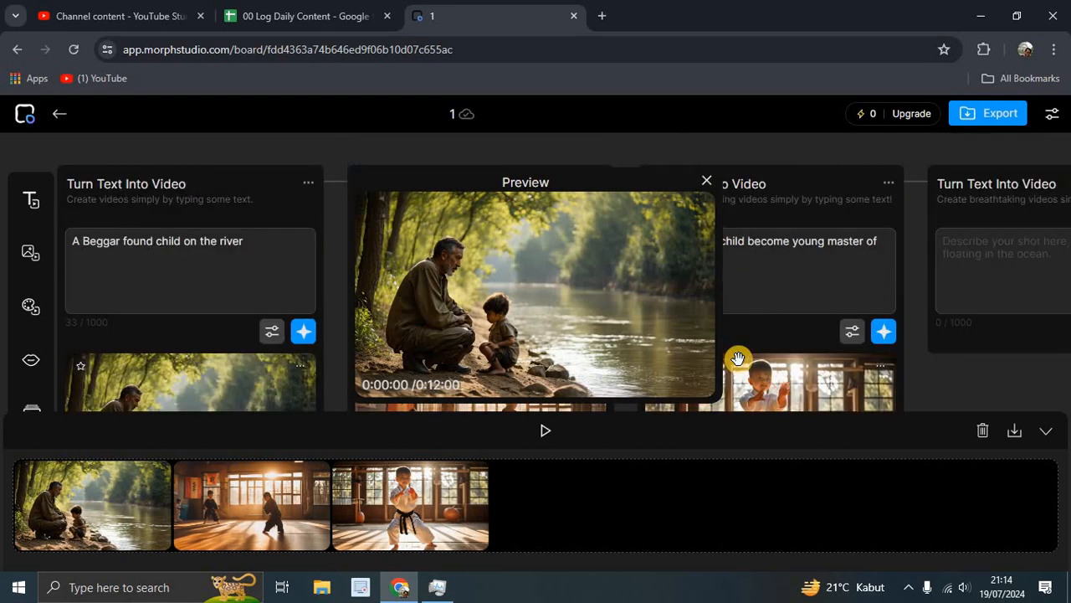
pyautogui.scroll(-1, 738, 358)
pyautogui.scroll(1, 738, 359)
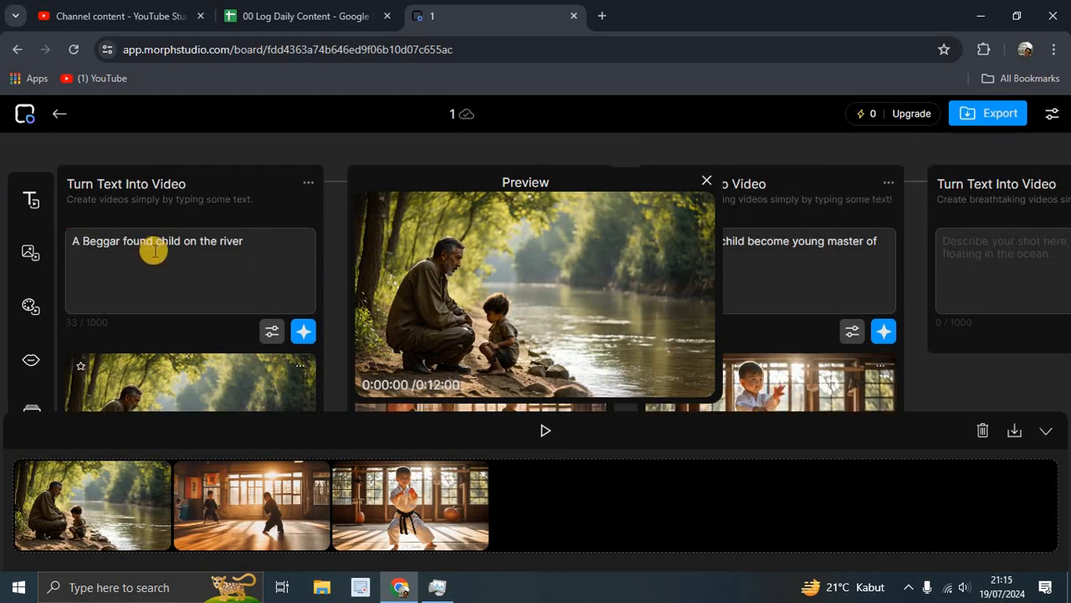
# - Check the river shot's description, go through the three timeline clips one by one, and replay the combined sequence
pyautogui.click(153, 251)
pyautogui.click(257, 251)
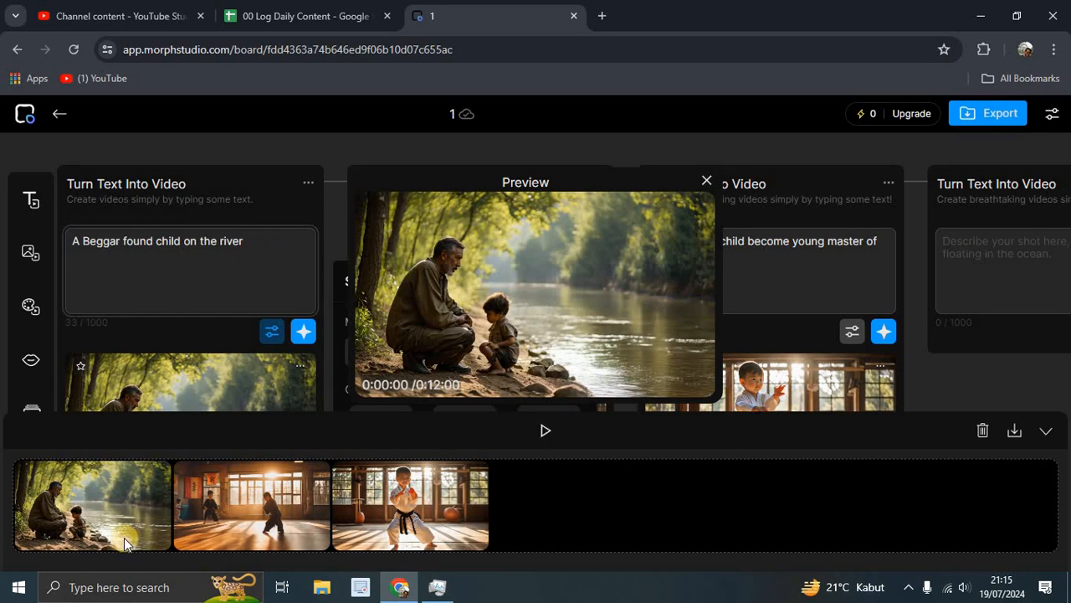
pyautogui.click(247, 515)
pyautogui.click(382, 511)
pyautogui.click(250, 507)
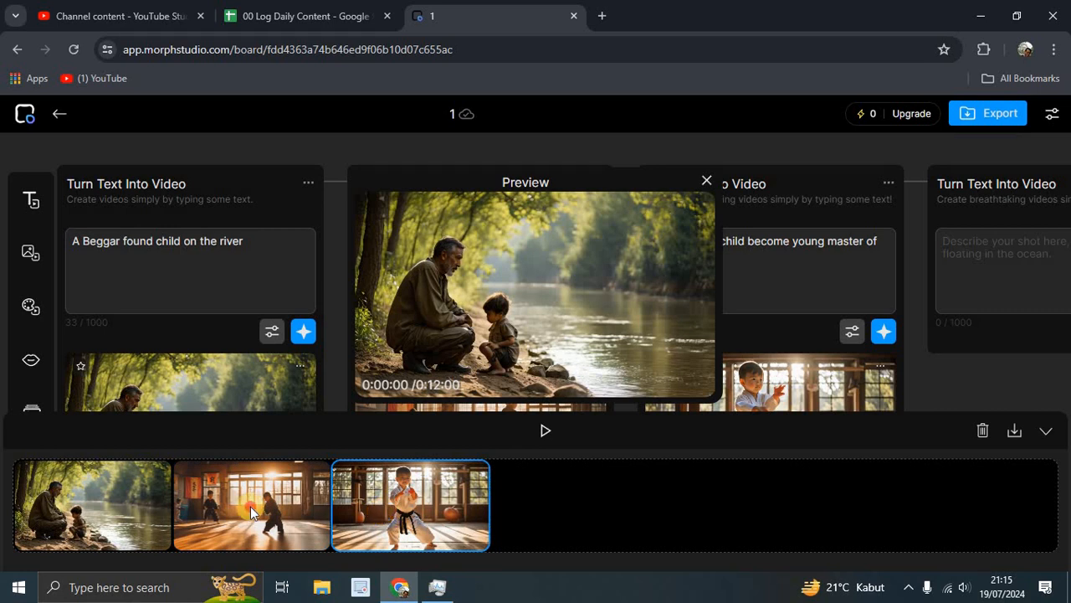
pyautogui.click(71, 515)
pyautogui.click(261, 513)
pyautogui.click(448, 515)
pyautogui.click(546, 431)
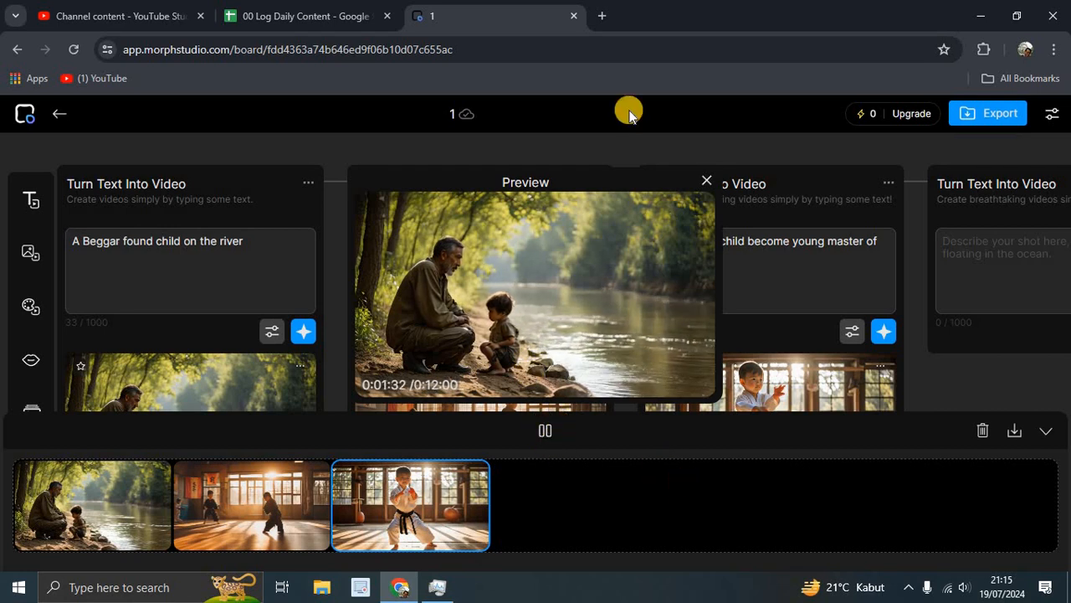